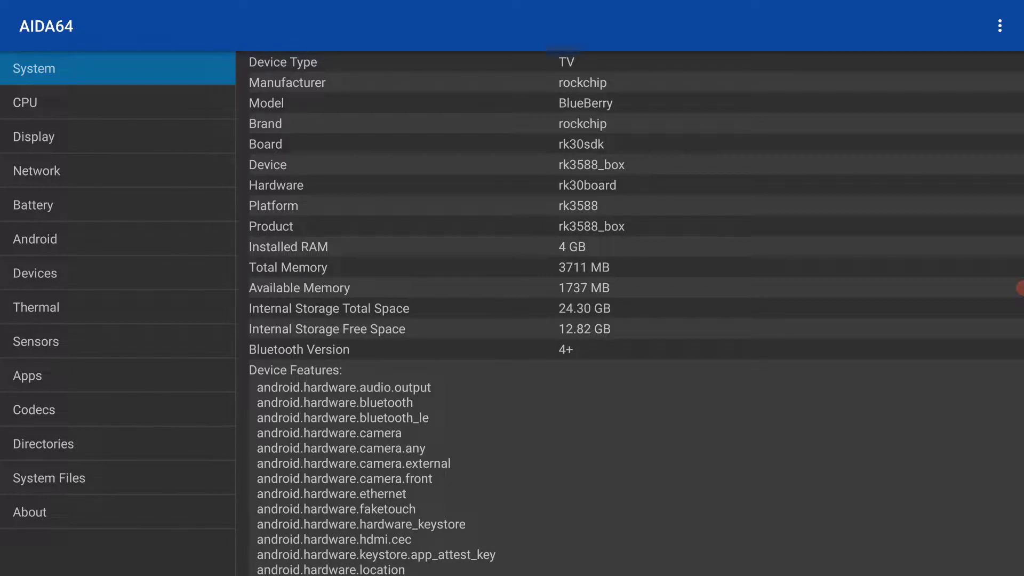
- Close AIDA64 and look through the apps installed on the home screen, from AIDA64 back to Live TV
key(Escape)
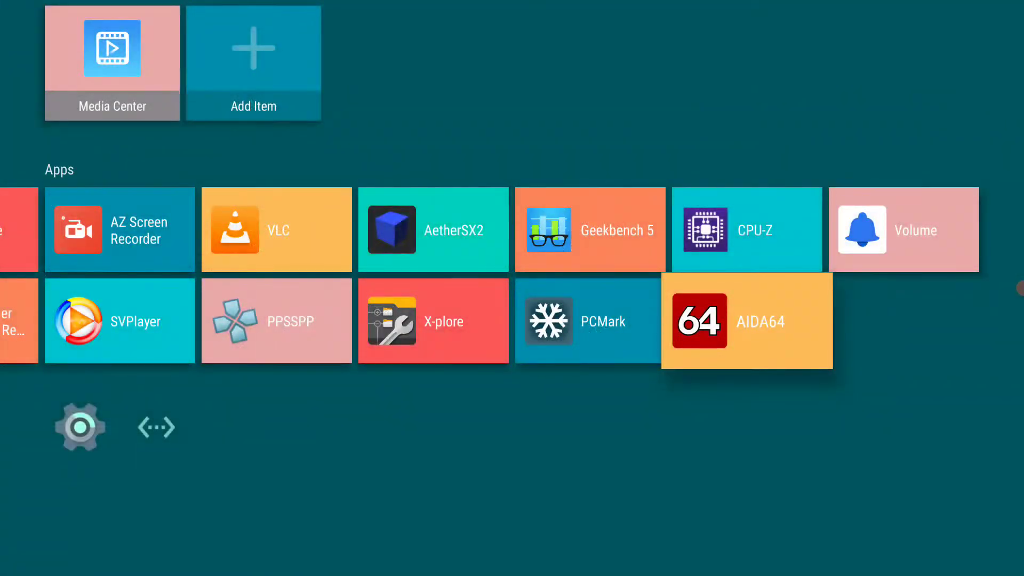
key(Left)
key(Left)
key(Left)
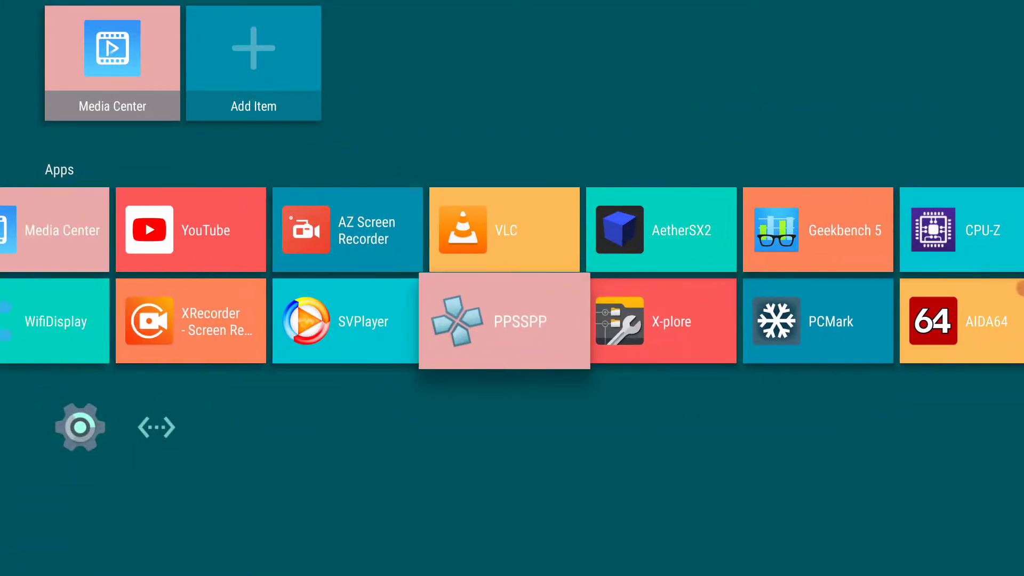
key(Left)
key(Left)
key(Left)
key(Left)
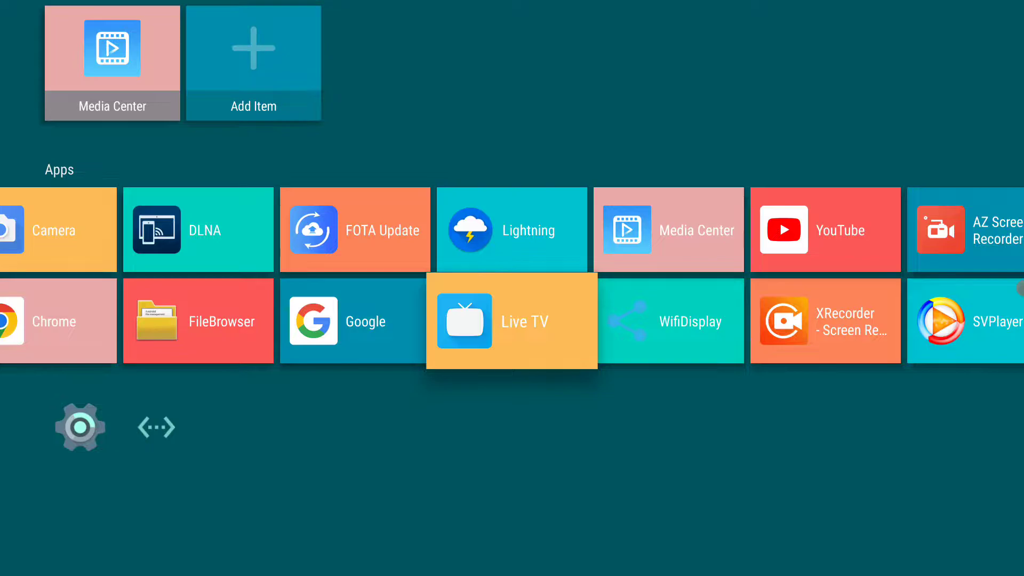
key(Return)
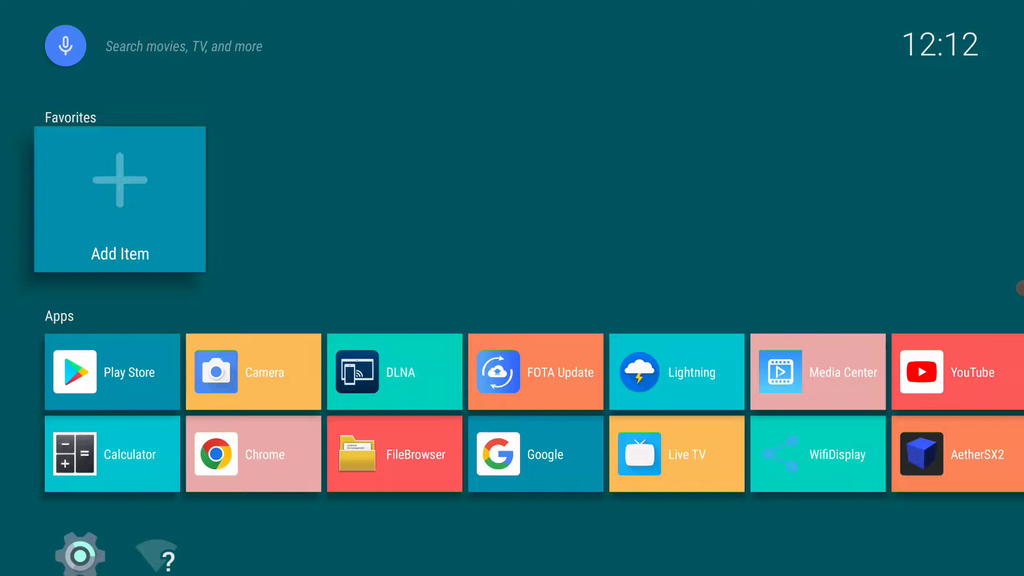
- Open AIDA64 from the home screen's Apps section to view the device's system information
key(Down)
key(Down)
key(Right)
key(Right)
key(Right)
key(Right)
key(Right)
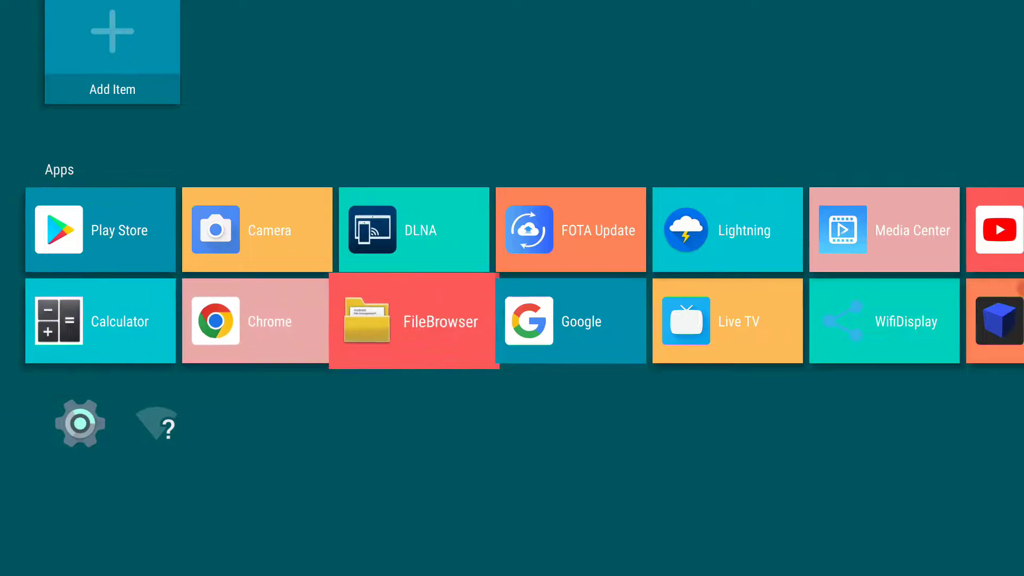
key(Right)
key(Right)
key(Right)
key(Right)
key(Up)
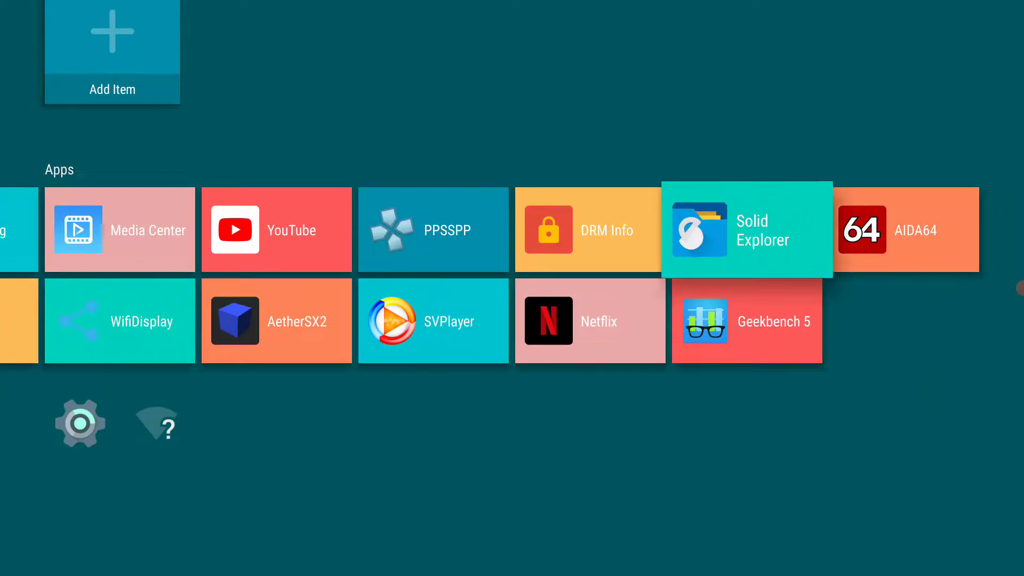
key(Right)
key(Return)
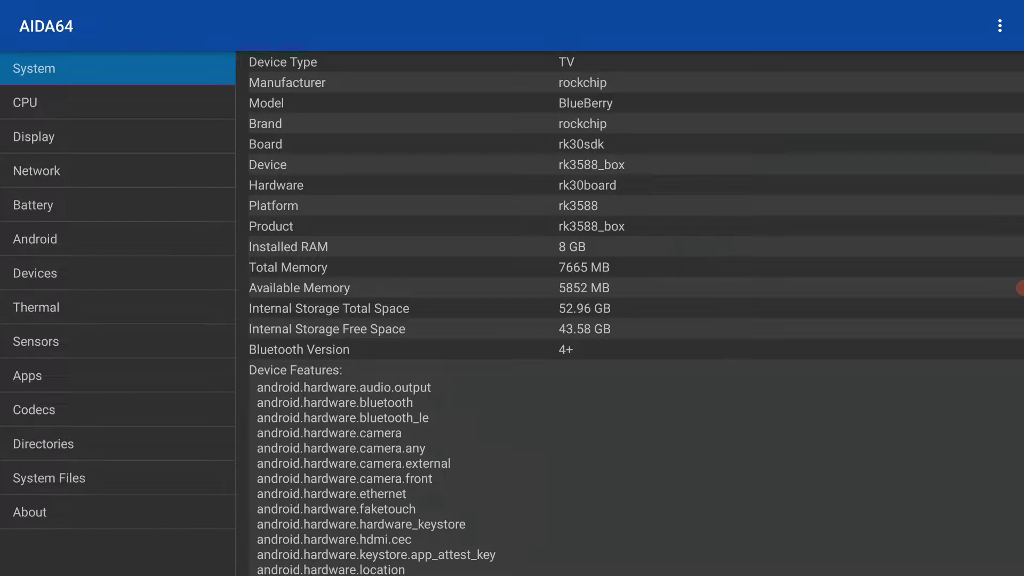
- Close AIDA64 and select PPSSPP among the apps on the home screen
key(Escape)
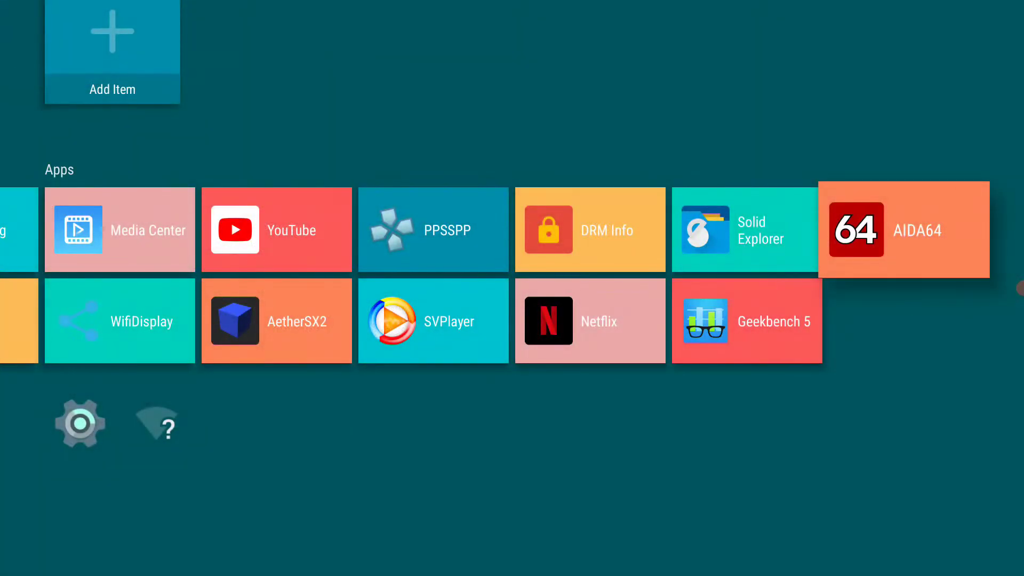
key(Left)
key(Left)
key(Left)
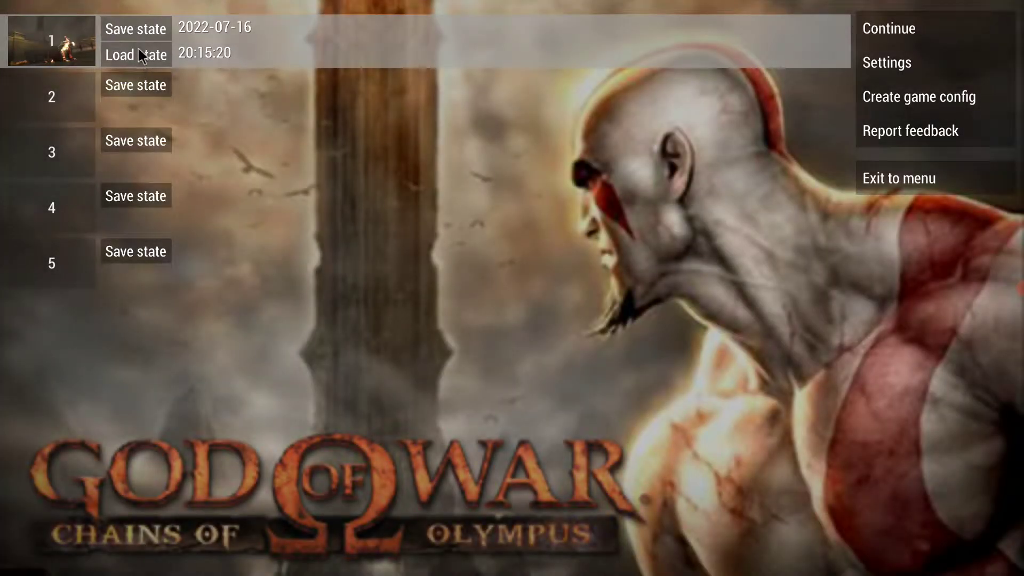
- Load the God of War save state from slot 1, and open the emulator settings from the paused game
click(142, 52)
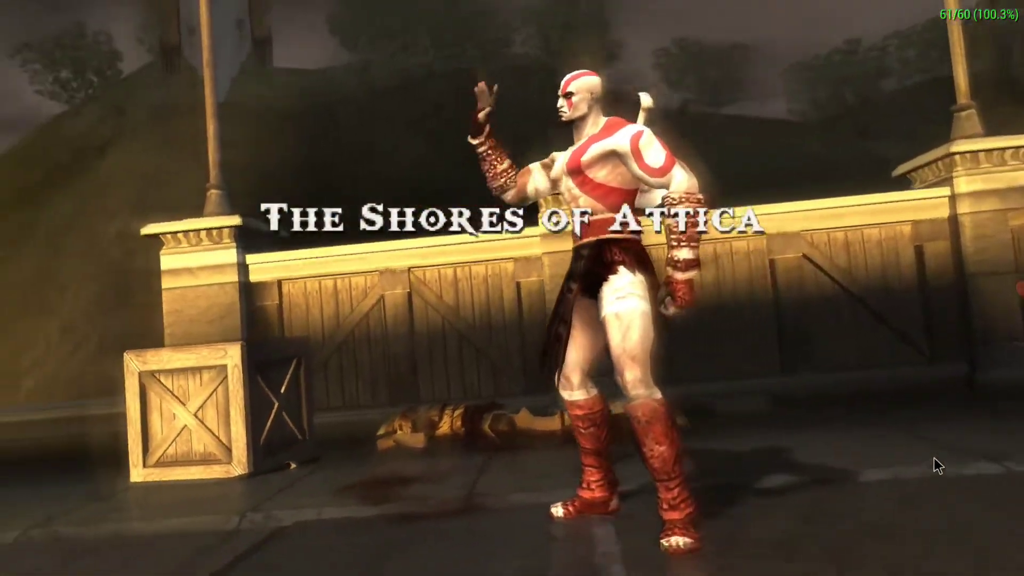
key(Escape)
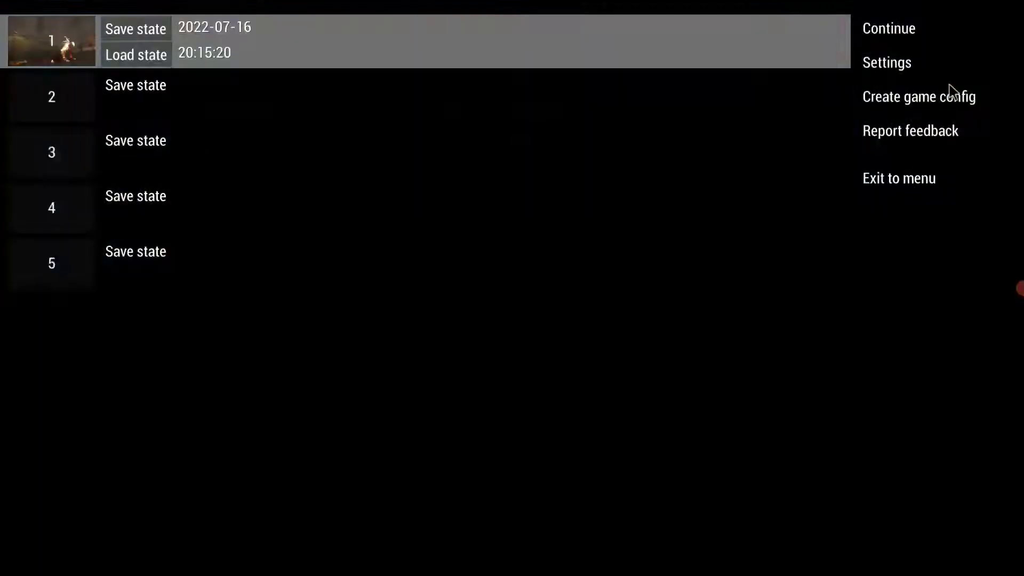
click(905, 63)
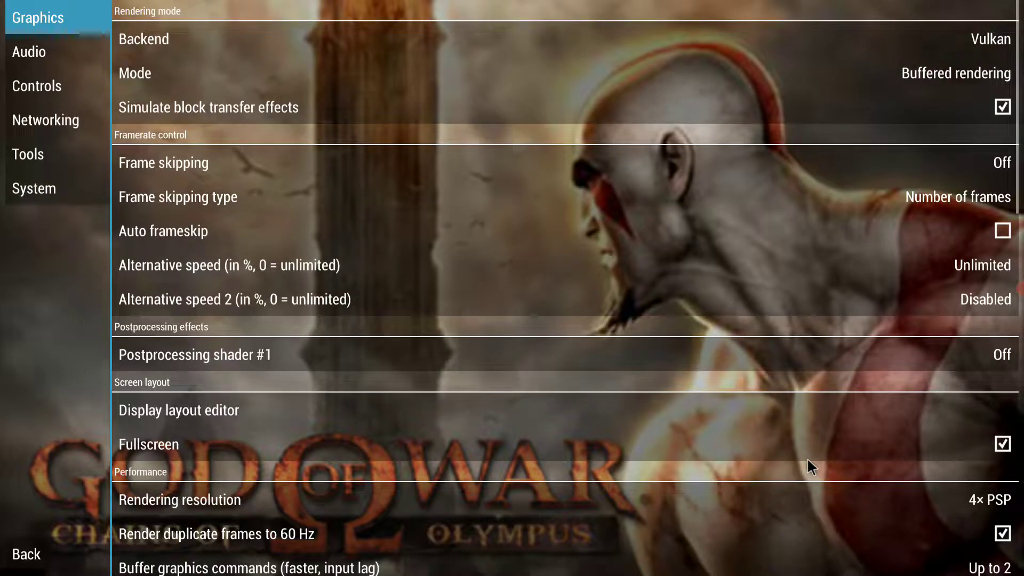
- Review the rendering mode, framerate control, screen layout and performance options in the graphics settings
key(Right)
key(Down)
key(Down)
key(Down)
key(Down)
key(Down)
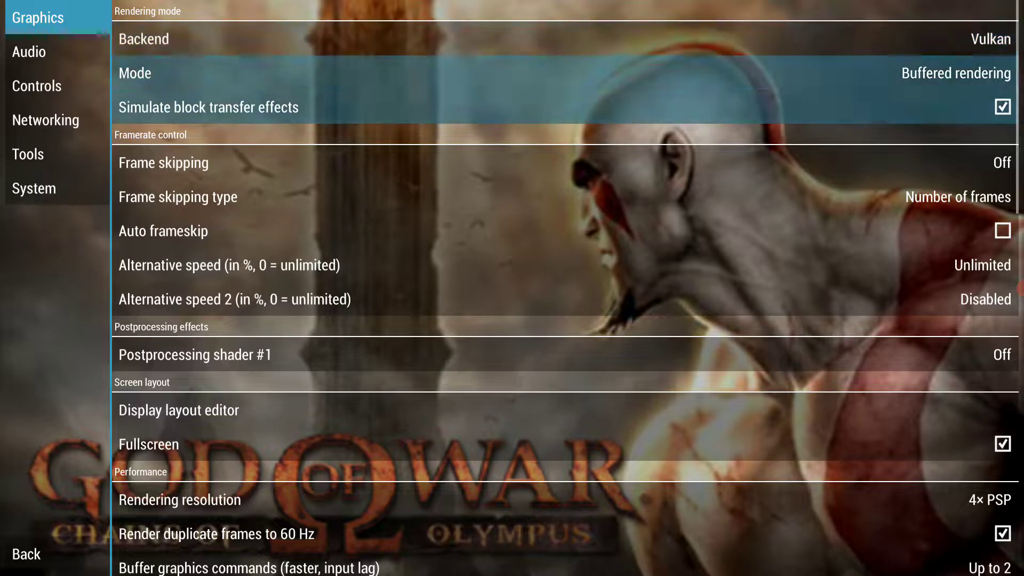
key(Down)
key(Down)
key(Down)
key(Down)
key(Down)
key(Down)
key(Down)
key(Down)
key(Down)
key(Down)
key(Down)
key(Down)
key(Down)
key(Down)
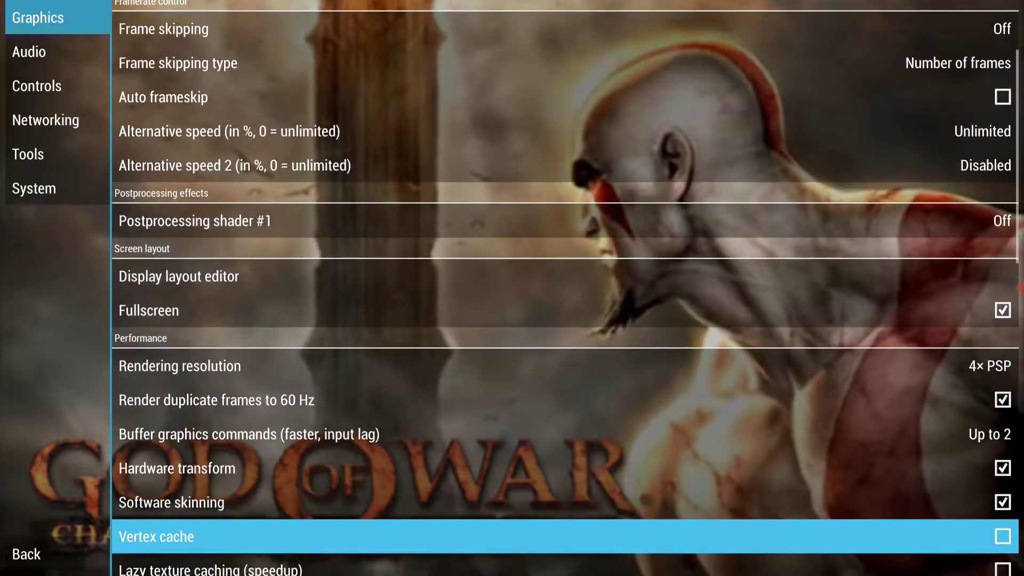
- Examine the texture scaling and texture filtering options, ending on the upscale level
key(Down)
key(Down)
key(Down)
key(Down)
key(Down)
key(Down)
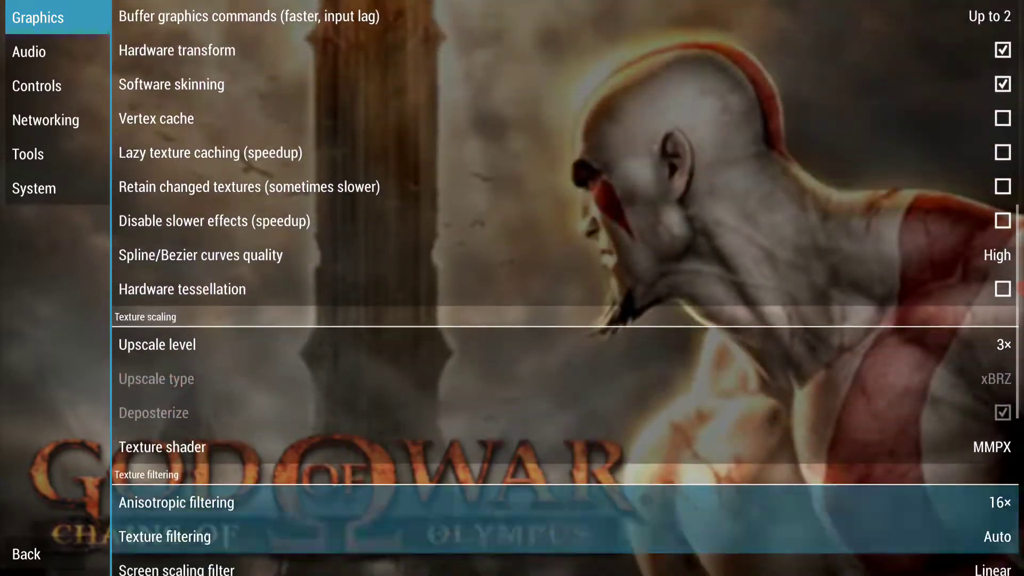
key(Up)
key(Up)
key(Up)
key(Up)
key(Down)
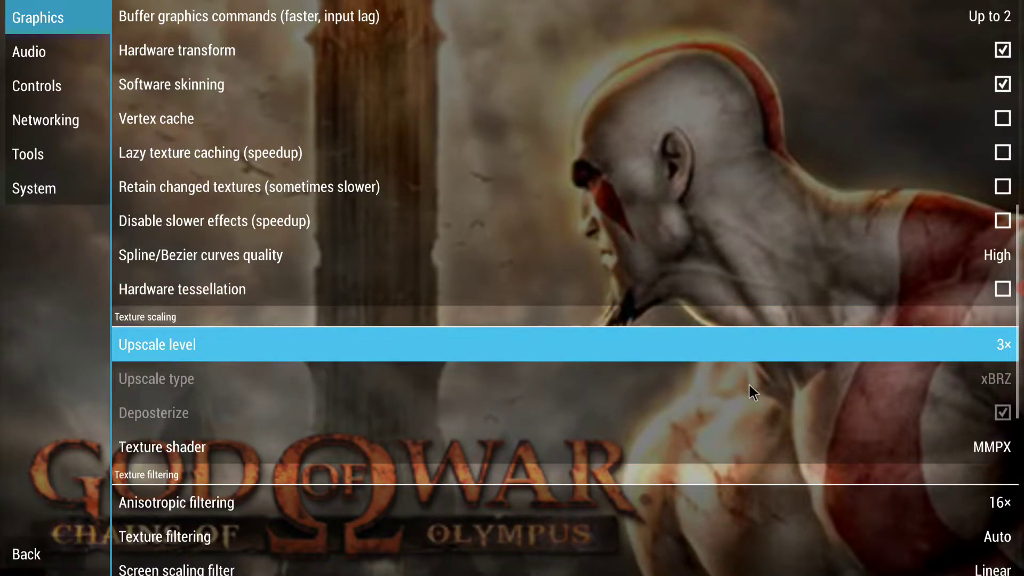
- Leave the emulator settings and resume the God of War game
key(Escape)
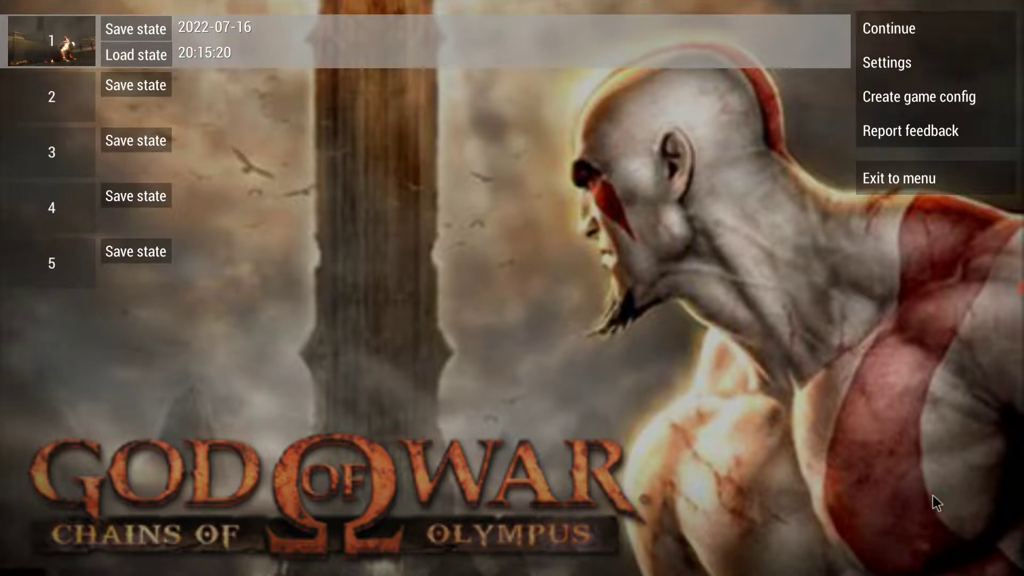
click(877, 29)
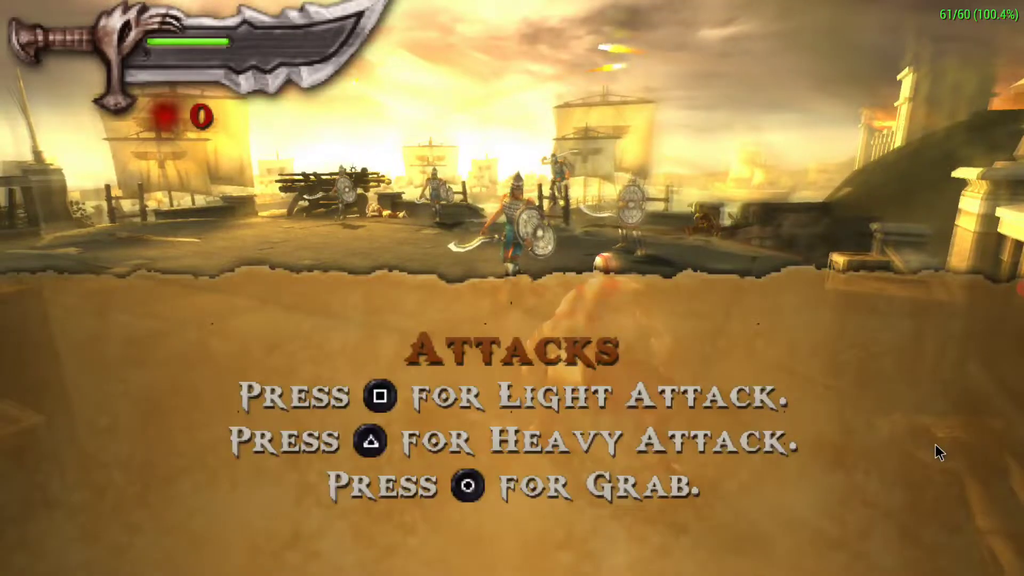
key(z)
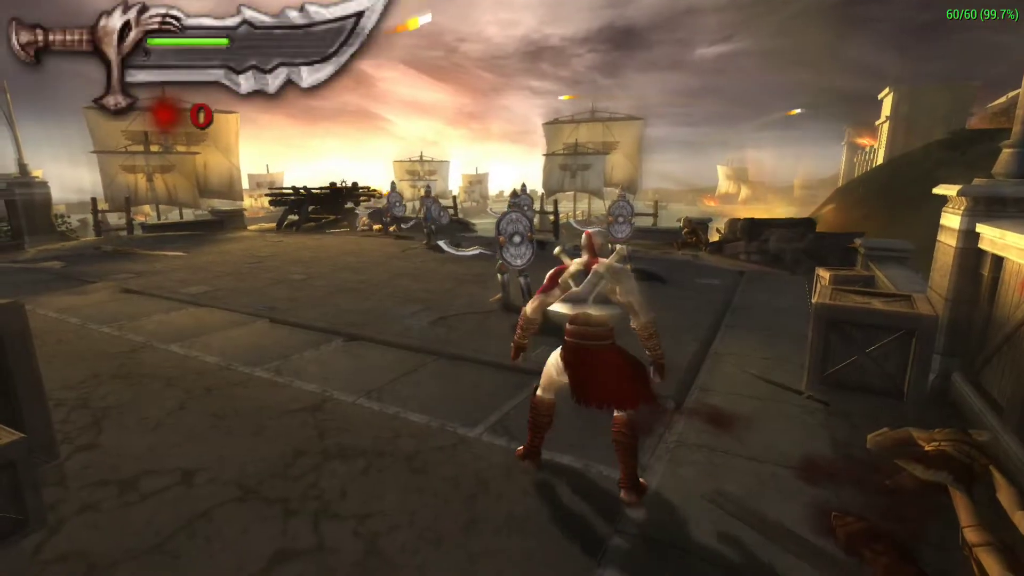
key(a)
key(a)
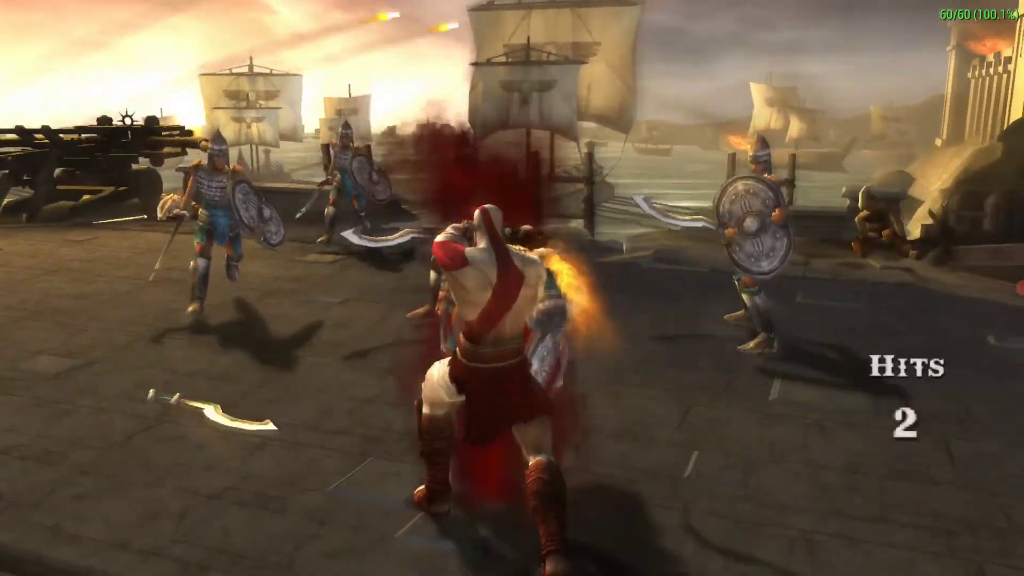
key(a)
key(a)
key(a)
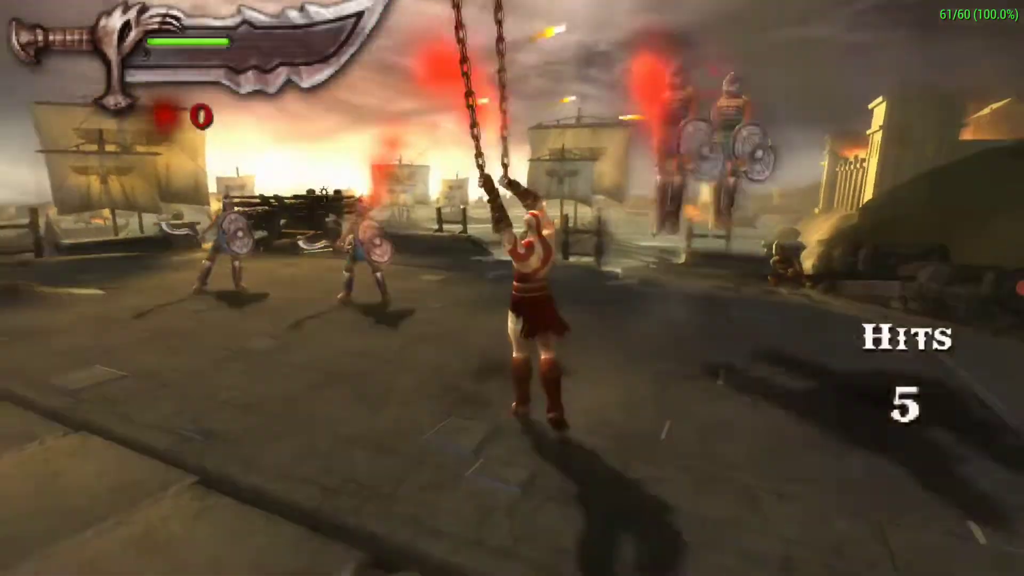
key(a)
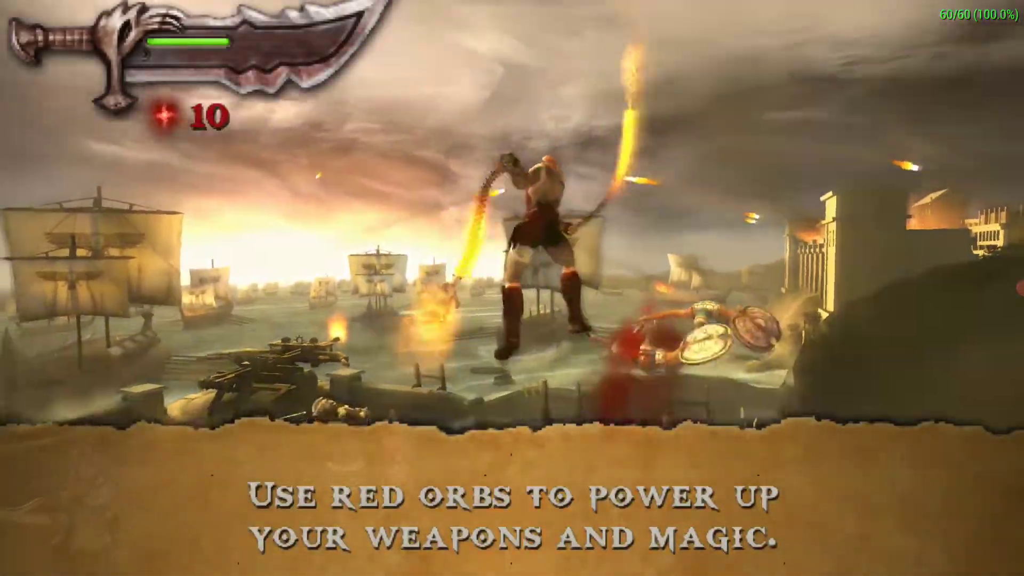
key(a)
key(a)
key(a)
key(a)
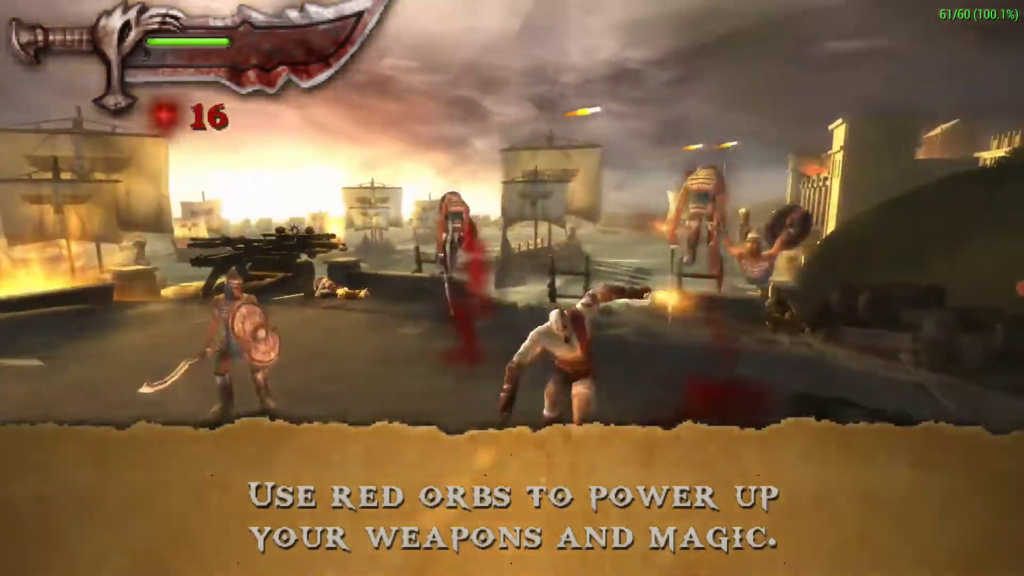
key(a)
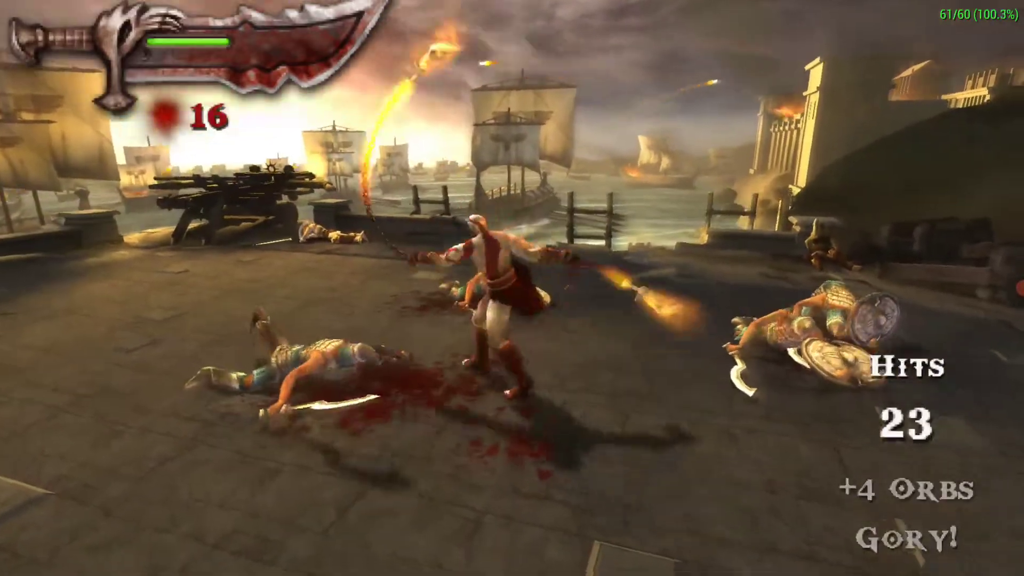
key(a)
key(a)
key(a)
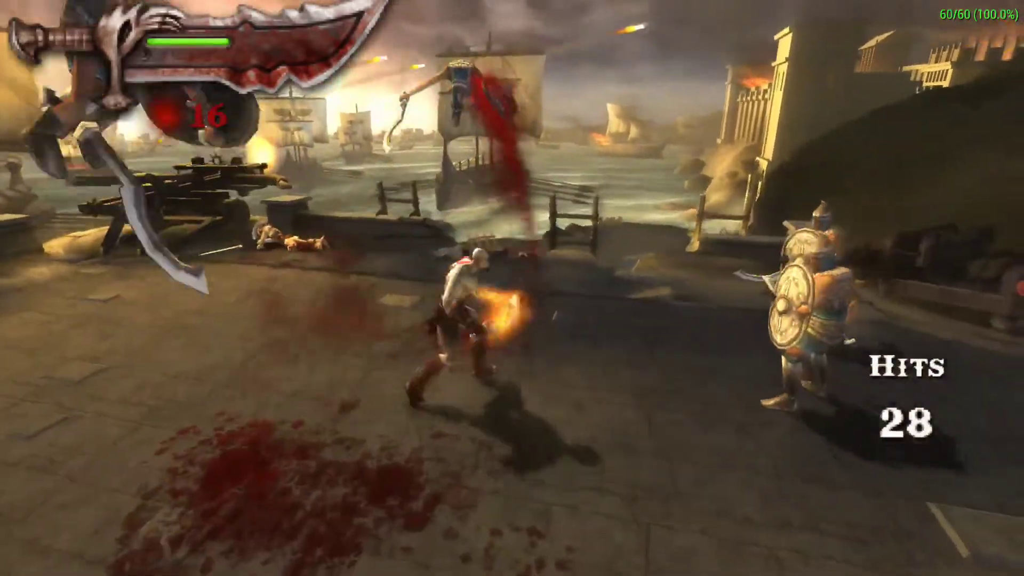
key(a)
key(a)
key(a)
key(a)
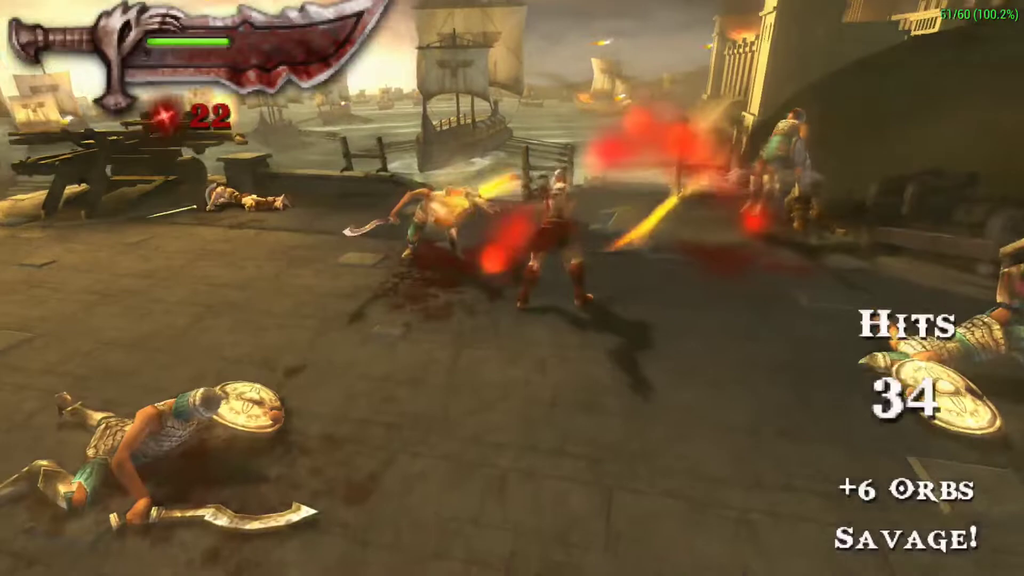
key(a)
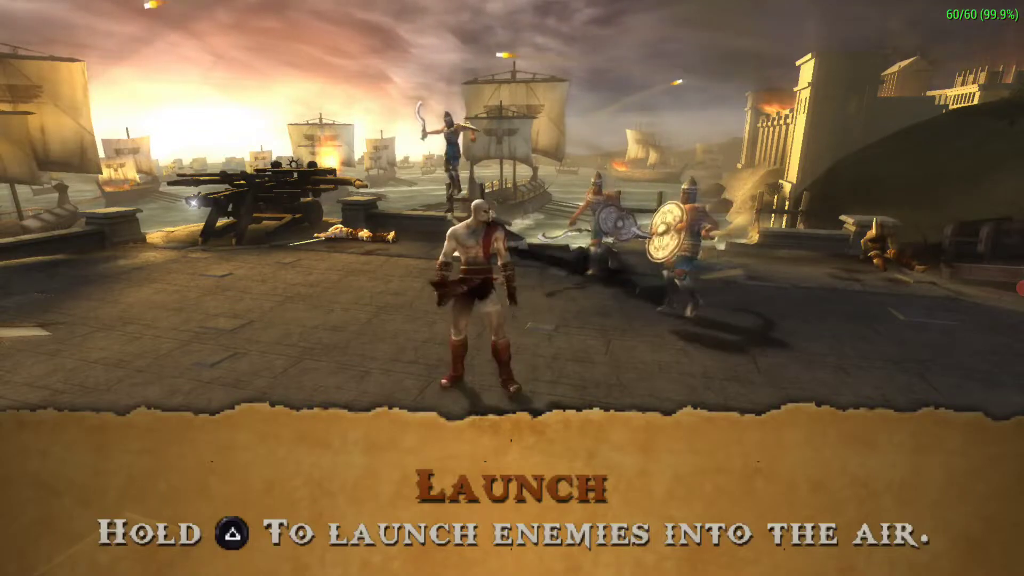
key(s)
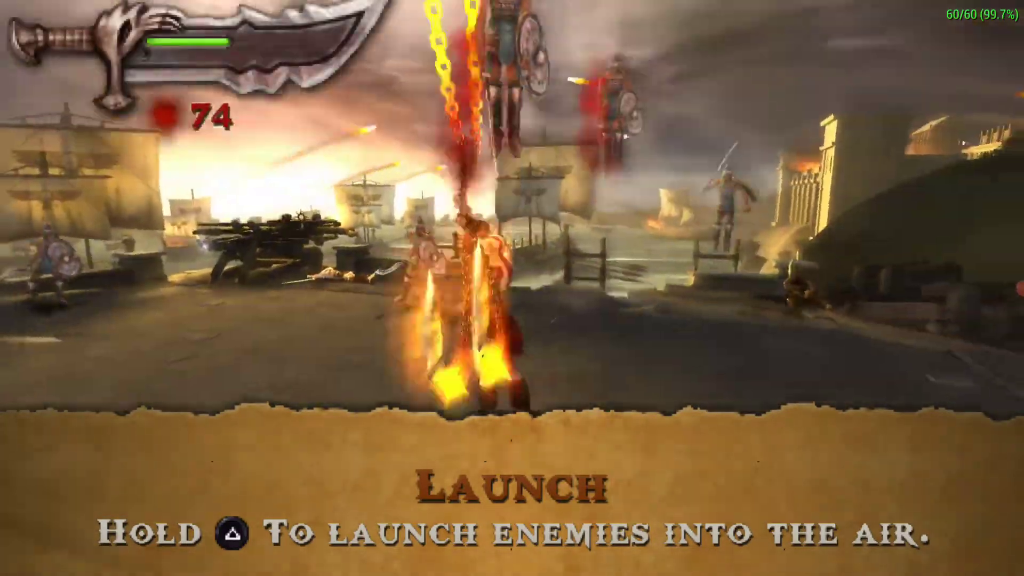
key(s)
key(s)
key(s)
key(s)
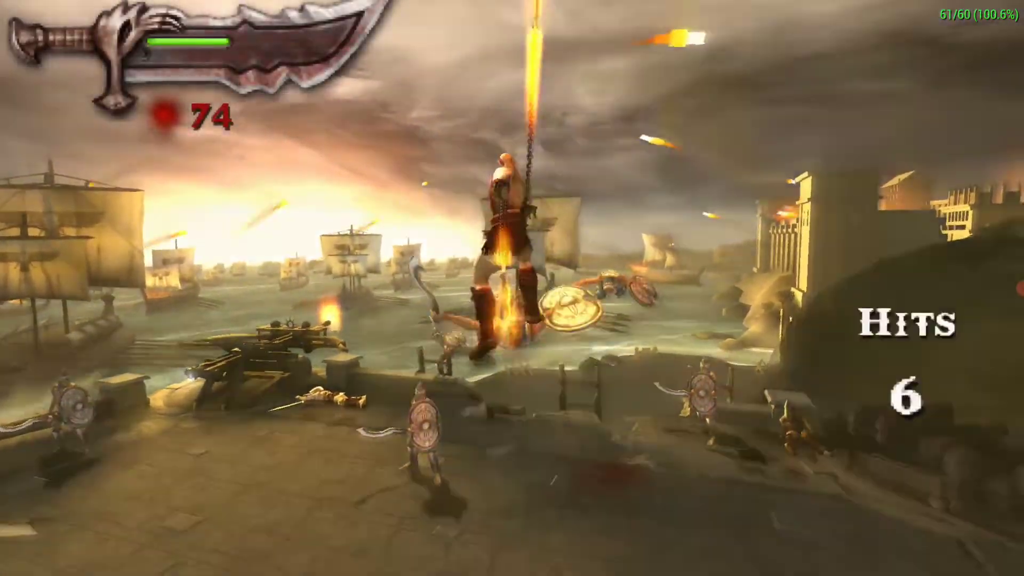
key(s)
key(s)
key(s)
key(s)
key(s)
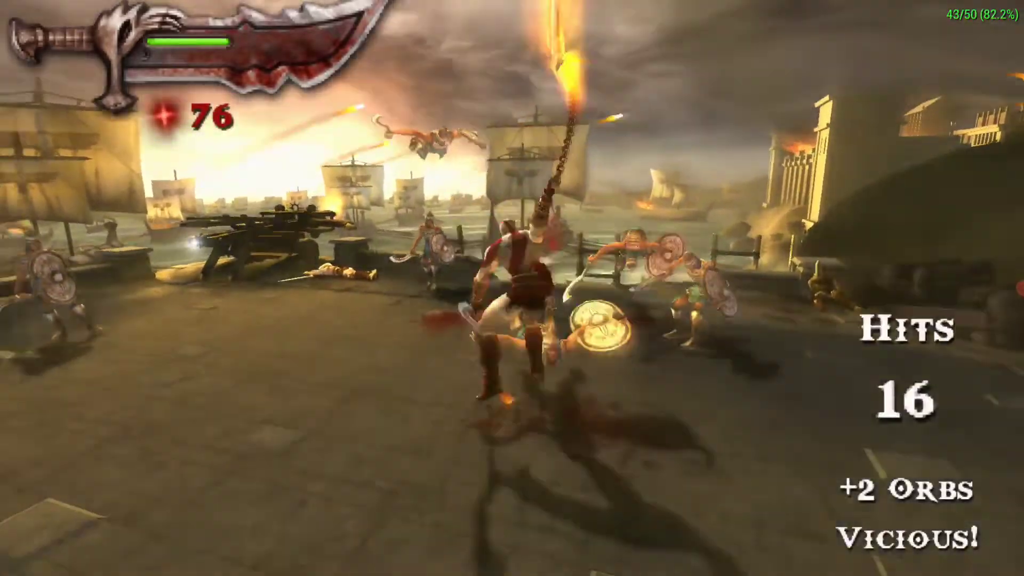
key(s)
key(s)
key(s)
key(s)
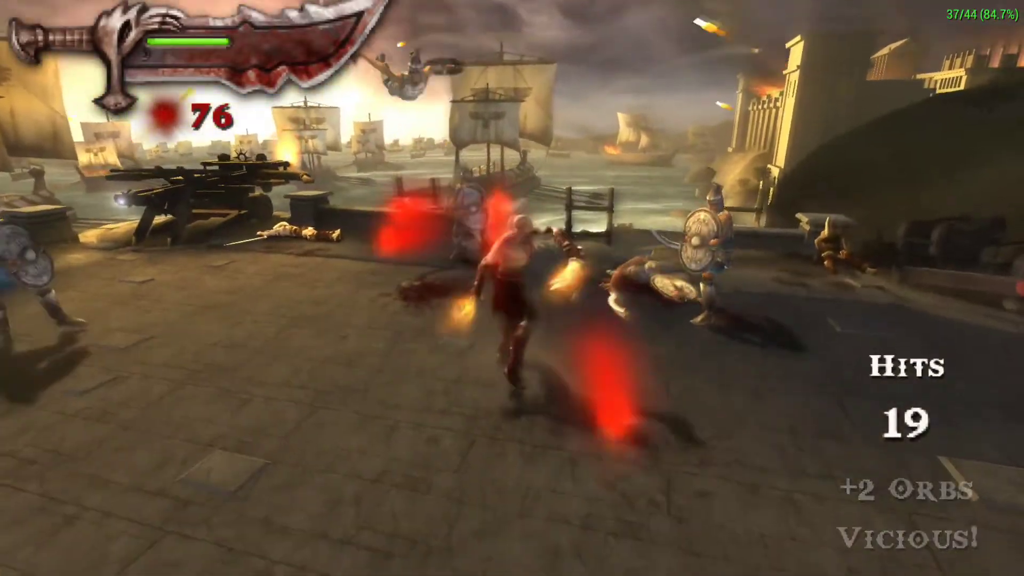
key(s)
key(s)
key(s)
key(s)
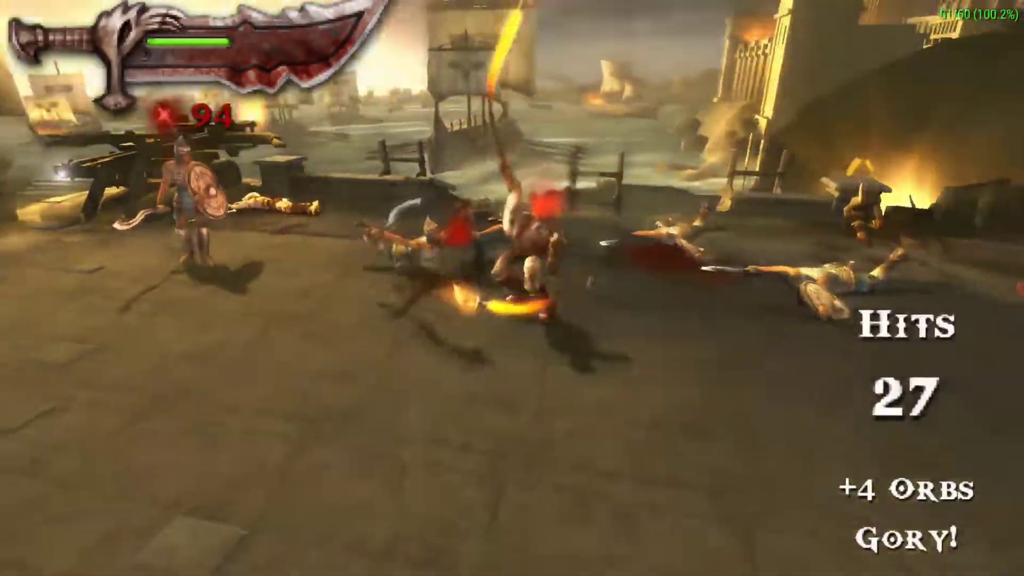
key(s)
key(s)
key(s)
key(s)
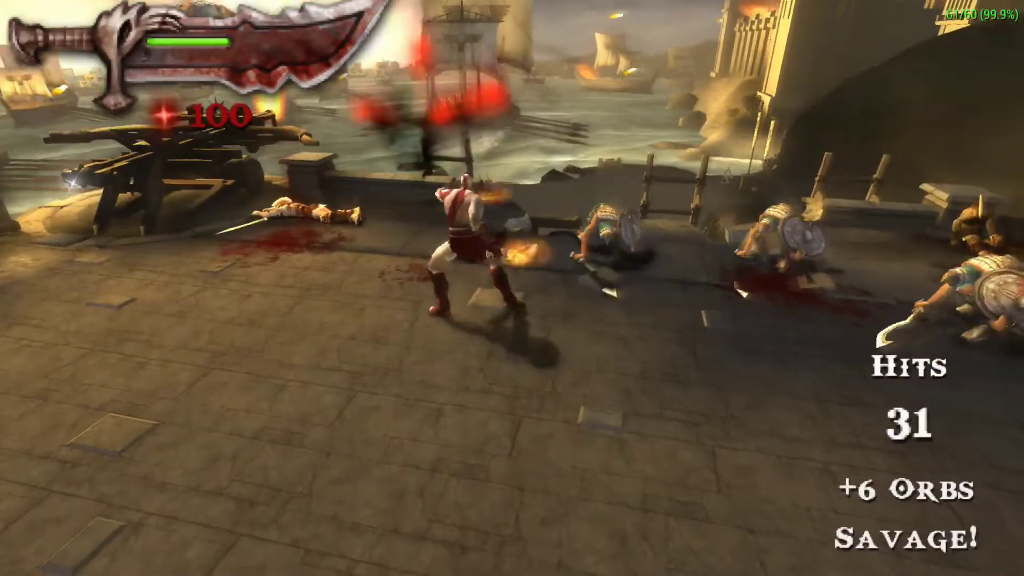
key(s)
key(s)
key(s)
key(s)
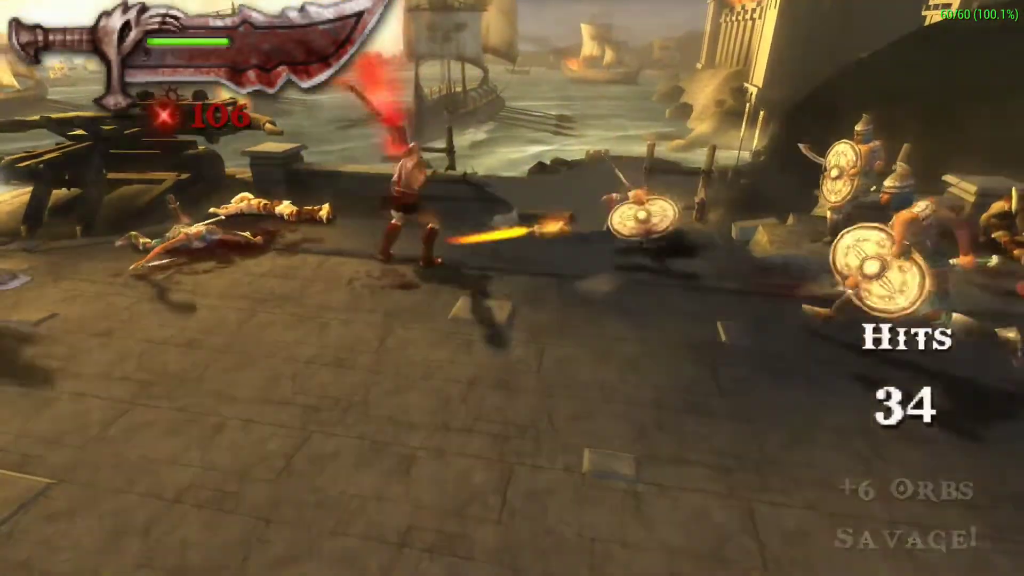
key(s)
key(s)
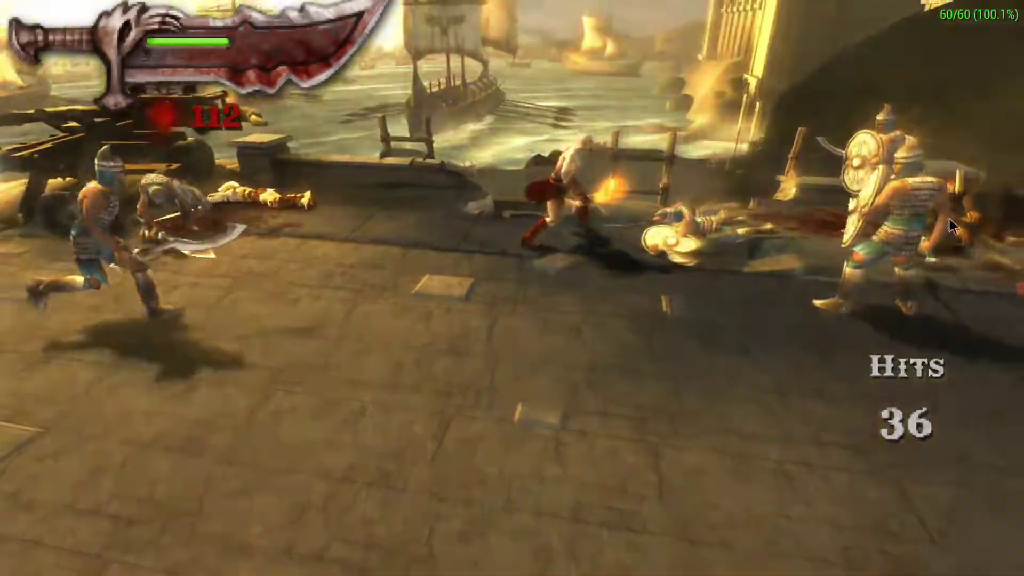
- Set the emulator's rendering resolution to 3× PSP and resume the God of War game
key(Escape)
click(896, 63)
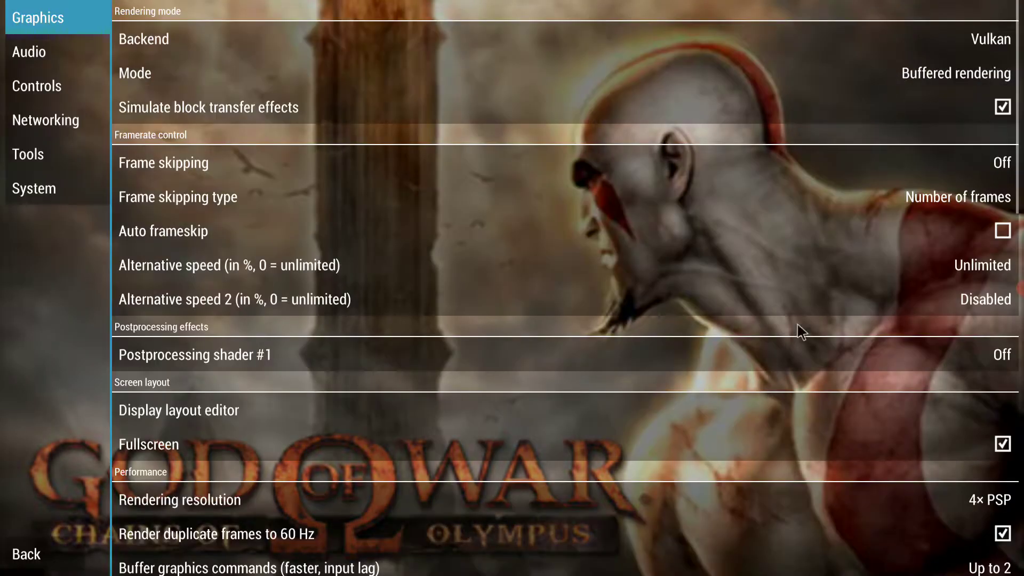
click(427, 503)
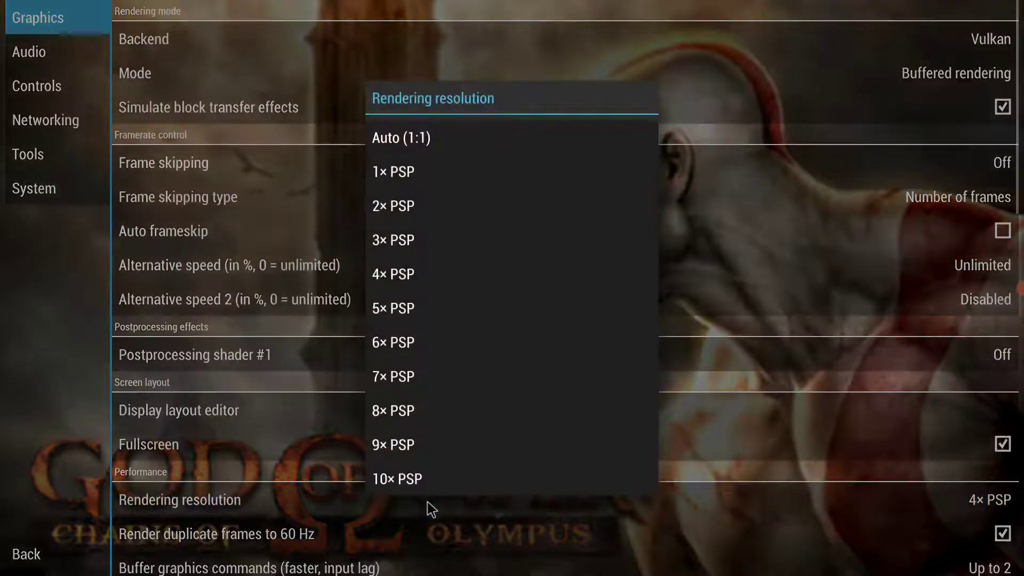
click(412, 244)
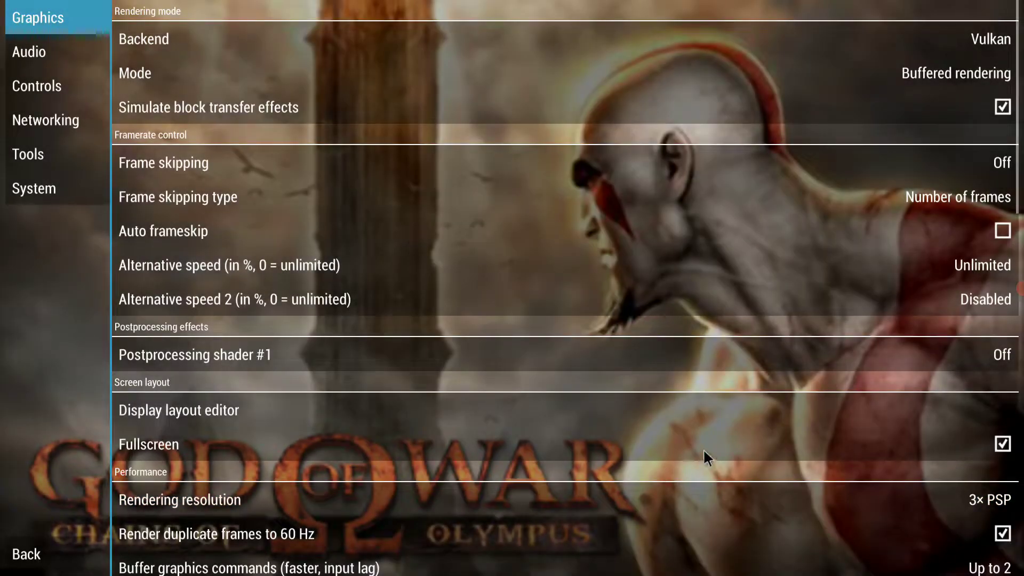
key(Escape)
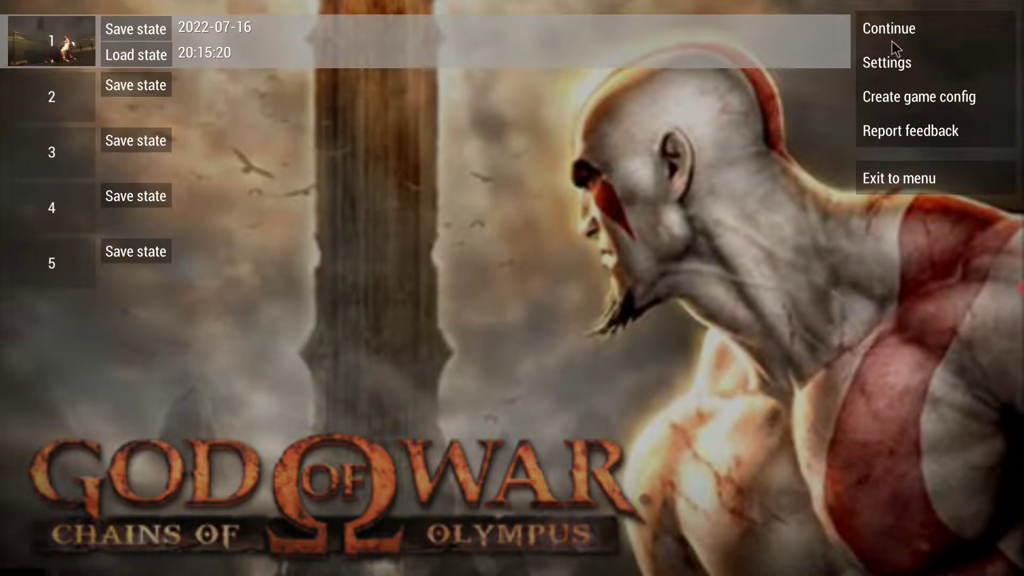
click(898, 28)
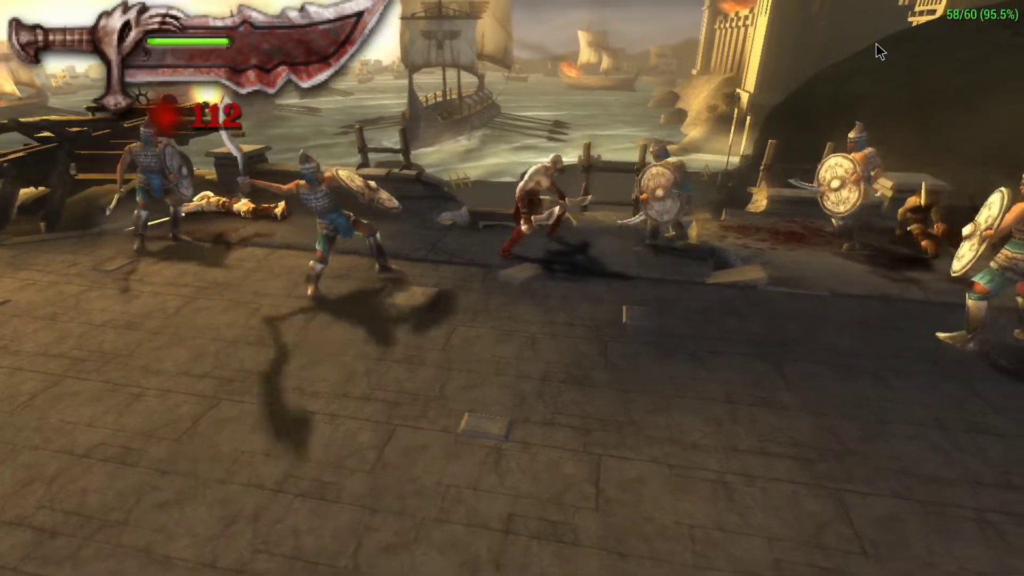
- Fight the shield-bearing soldiers on the harbour wall with repeated blade attacks, moving between the groups of enemies
key(a)
key(a)
key(a)
key(a)
key(a)
key(a)
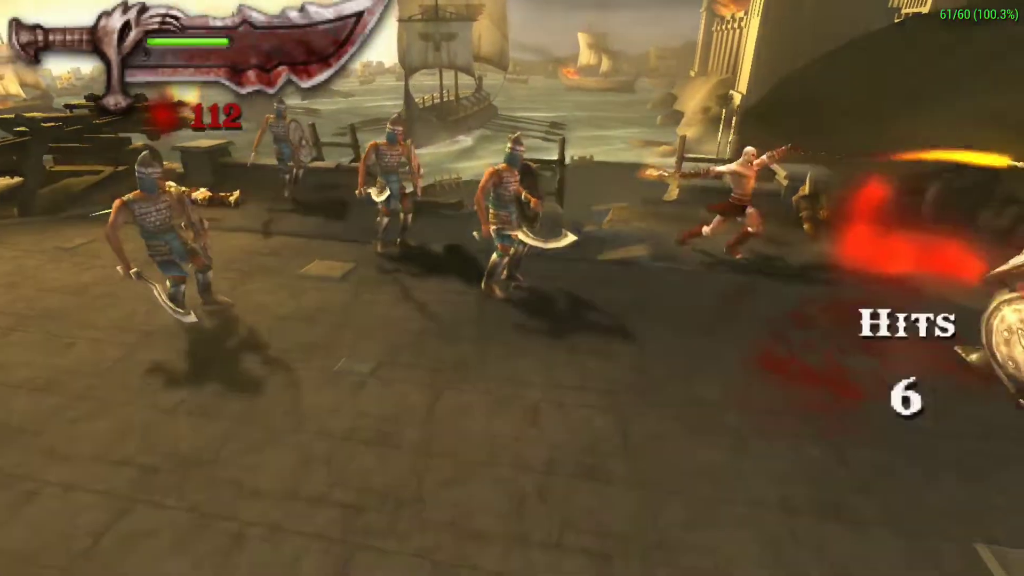
key(Down)
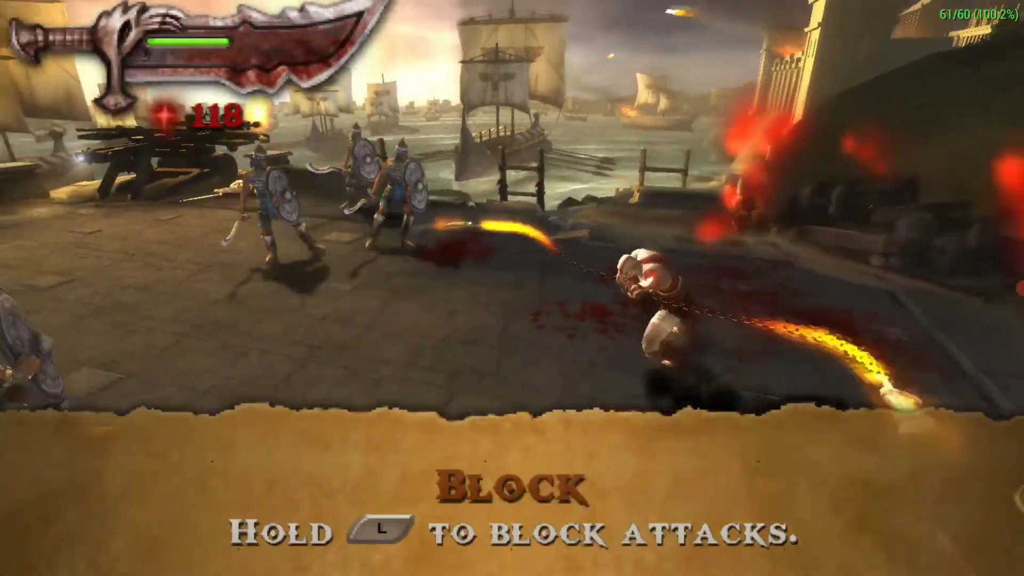
key(a)
key(a)
key(a)
key(a)
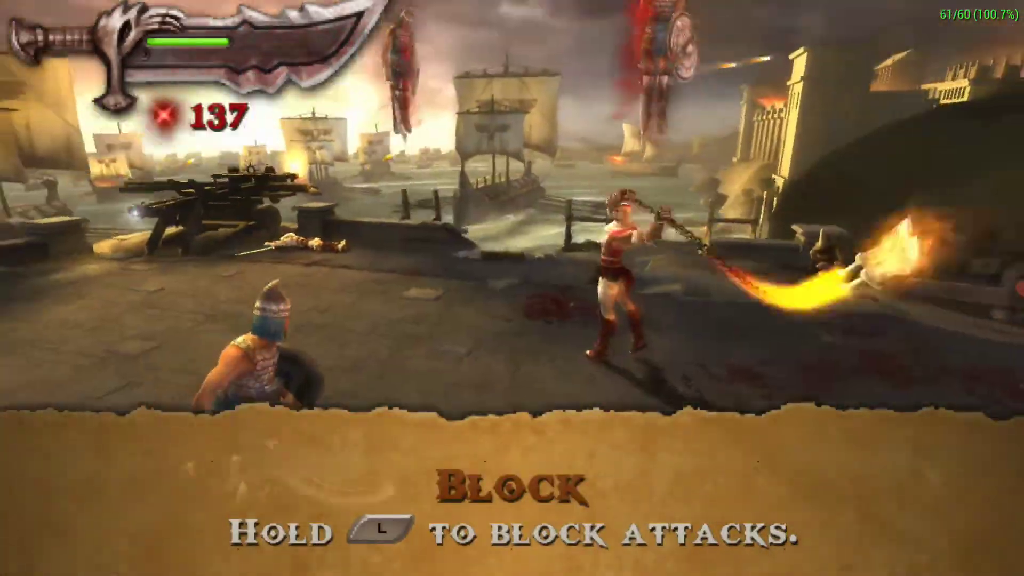
key(s)
key(a)
key(a)
key(a)
key(a)
key(a)
key(a)
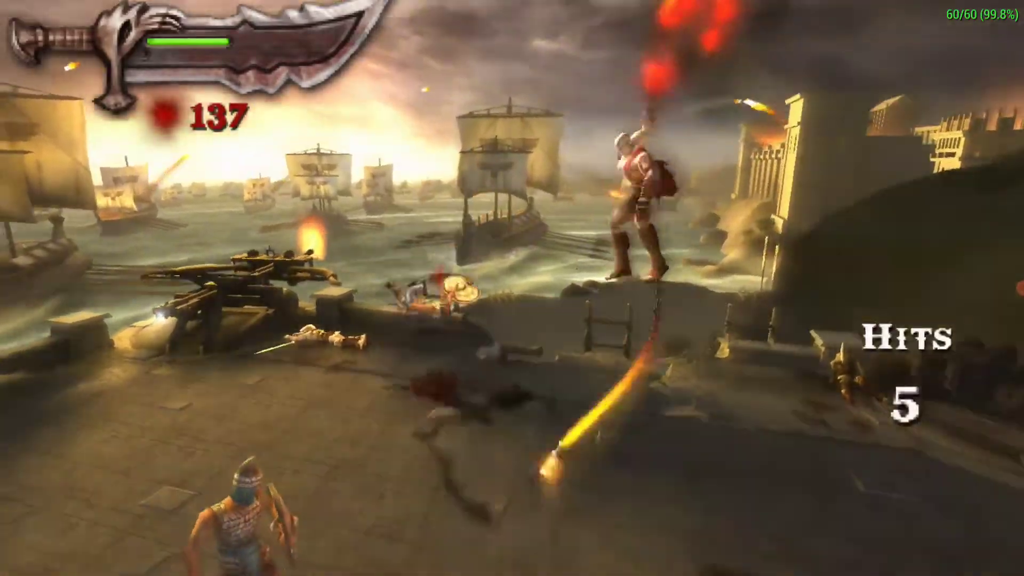
key(Down)
key(a)
key(a)
key(a)
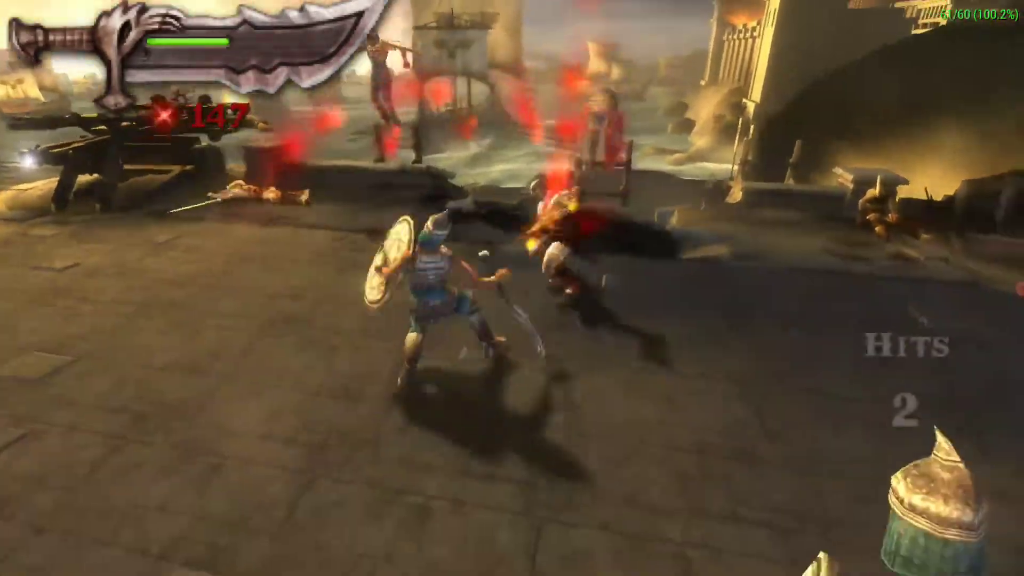
key(a)
key(a)
key(a)
key(Right)
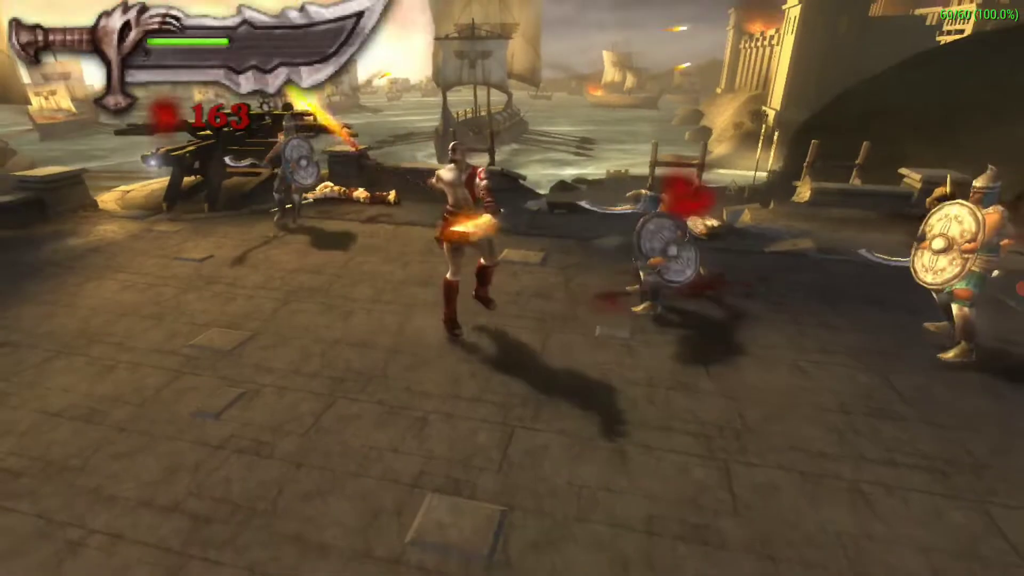
key(a)
key(a)
key(a)
key(Right)
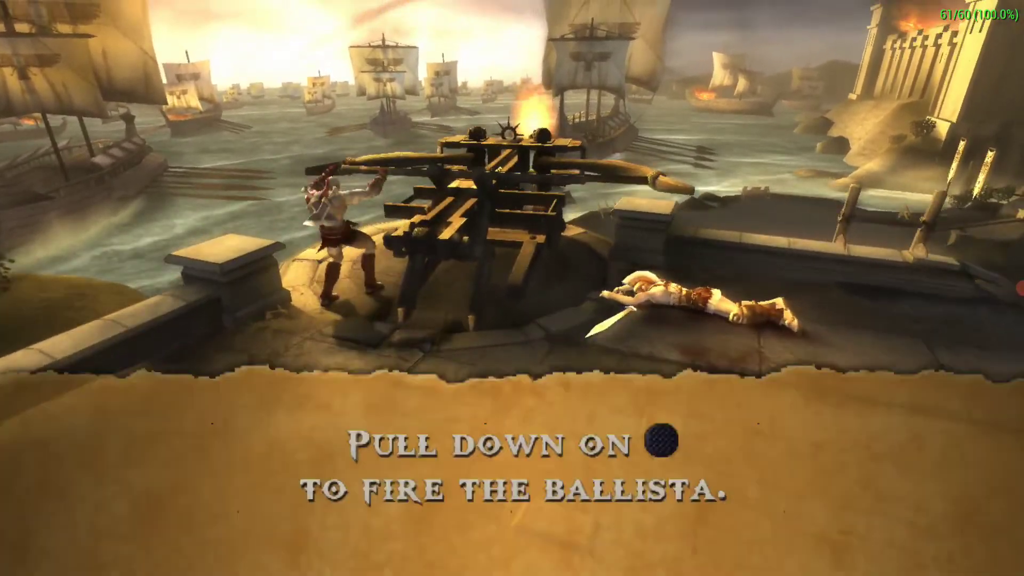
- Draw back the ballista on the harbour wall and fire it
key(x)
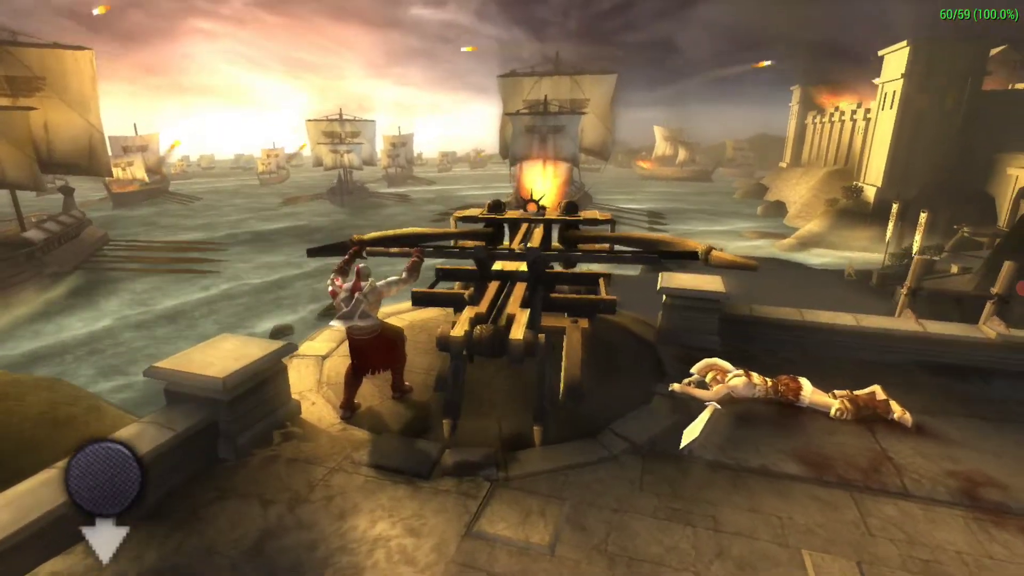
key(Down)
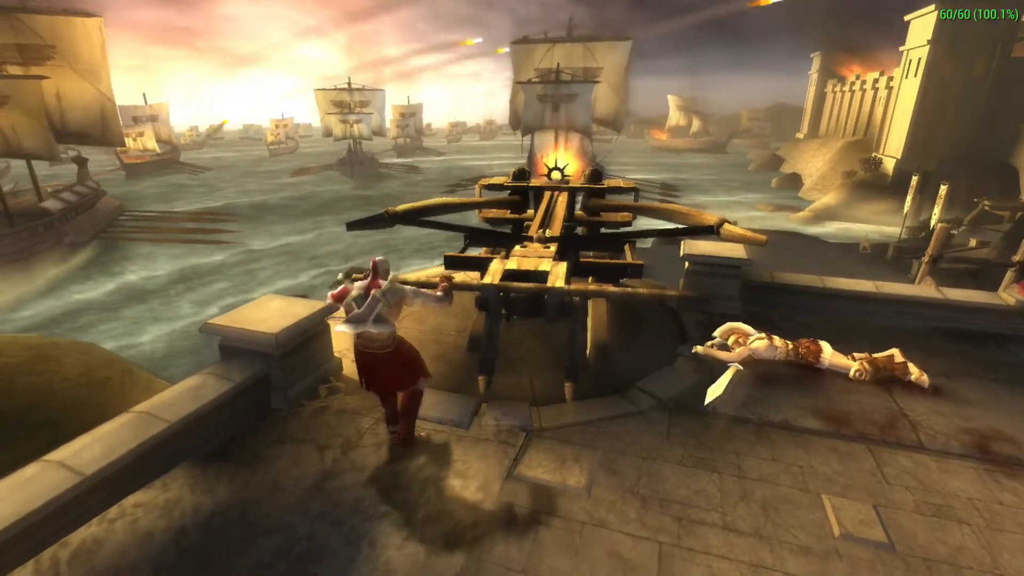
key(Up)
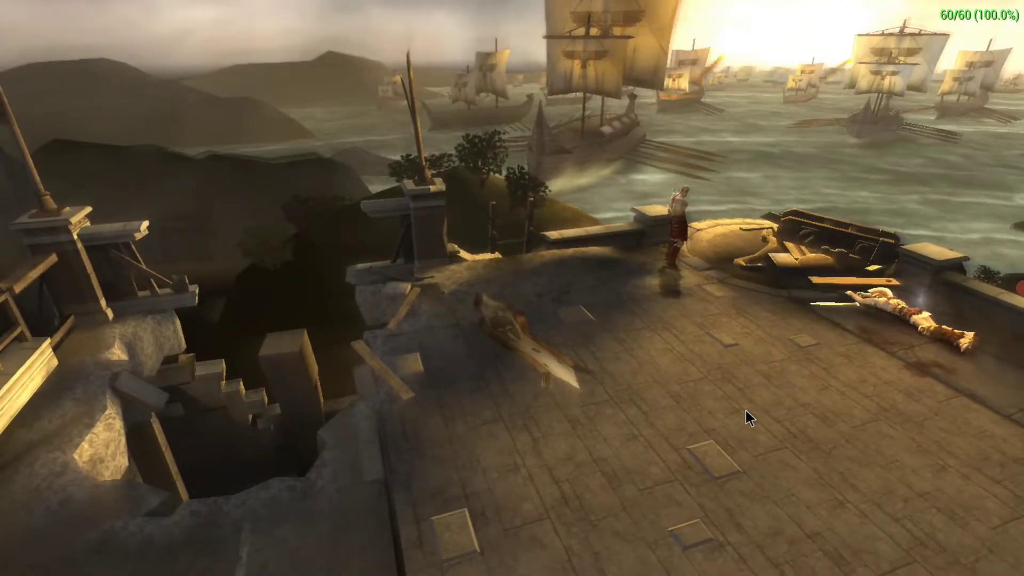
- Quit God of War to the emulator's main menu and exit PPSSPP
key(Escape)
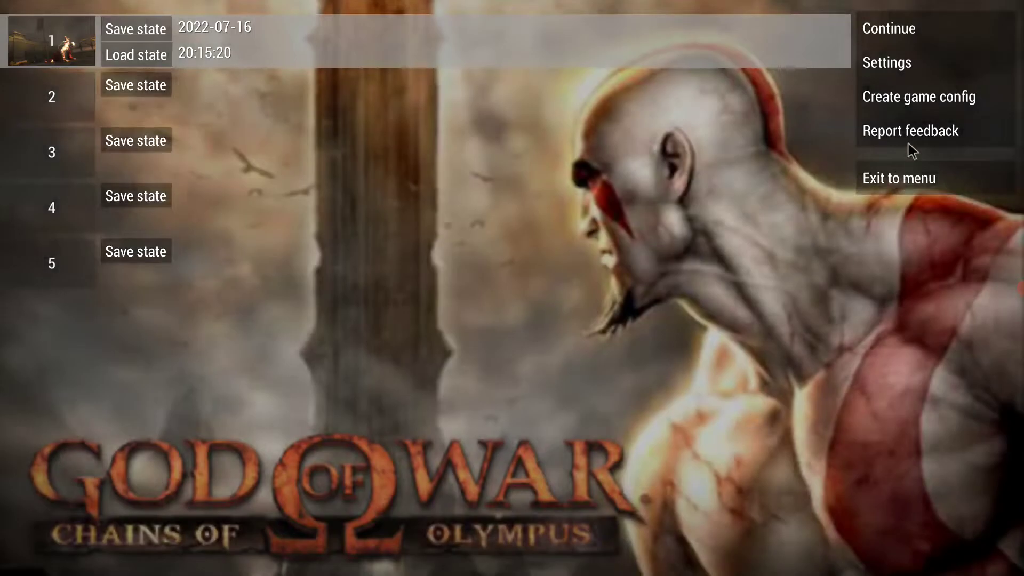
click(909, 174)
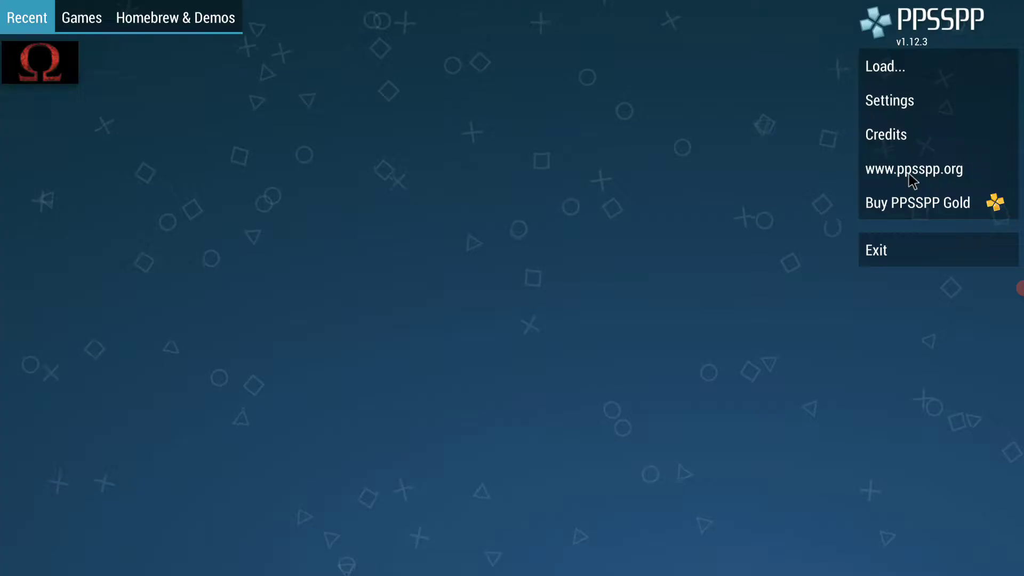
click(897, 252)
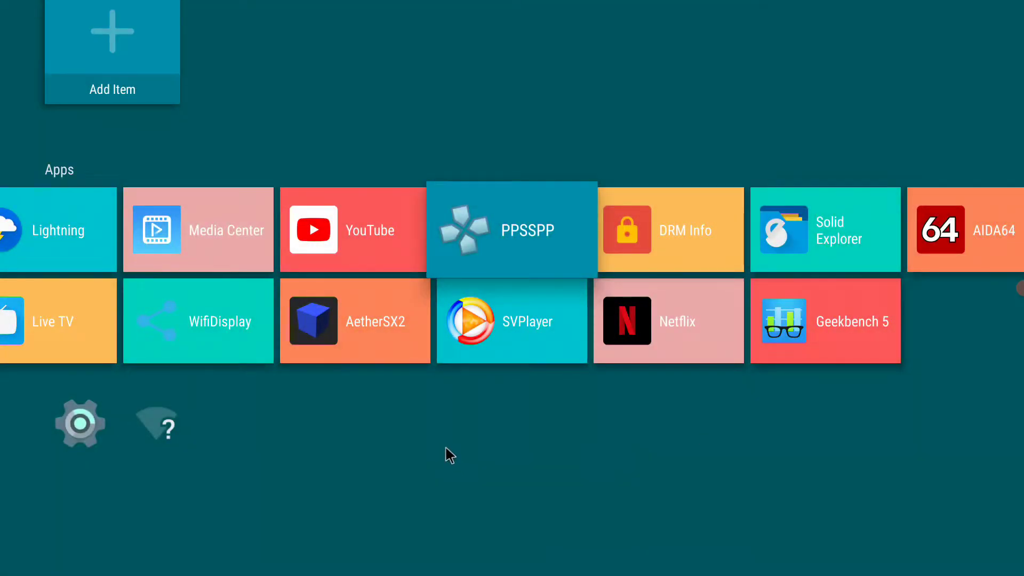
- Launch AetherSX2 from the Android launcher's apps
key(Down)
key(Left)
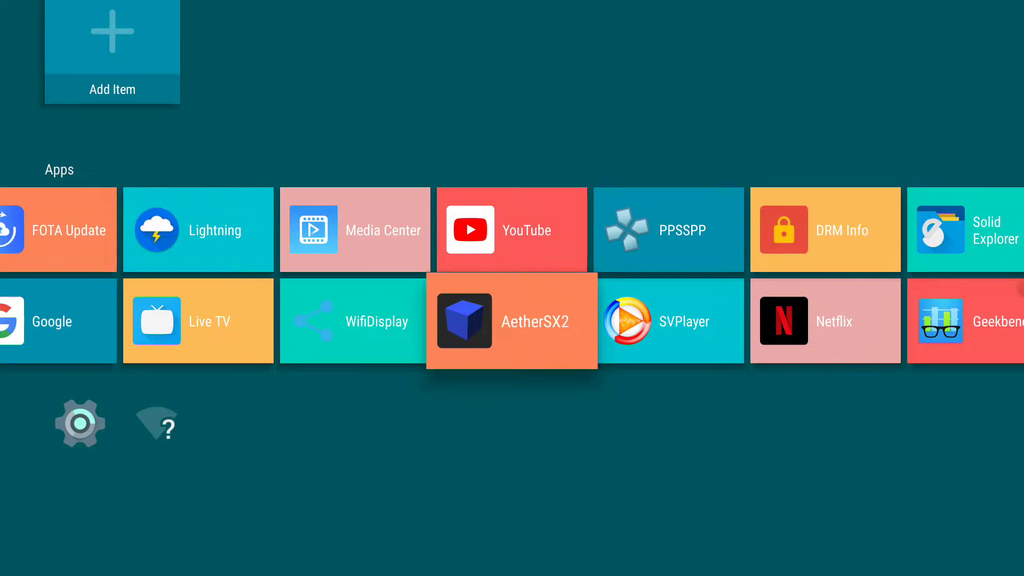
key(Return)
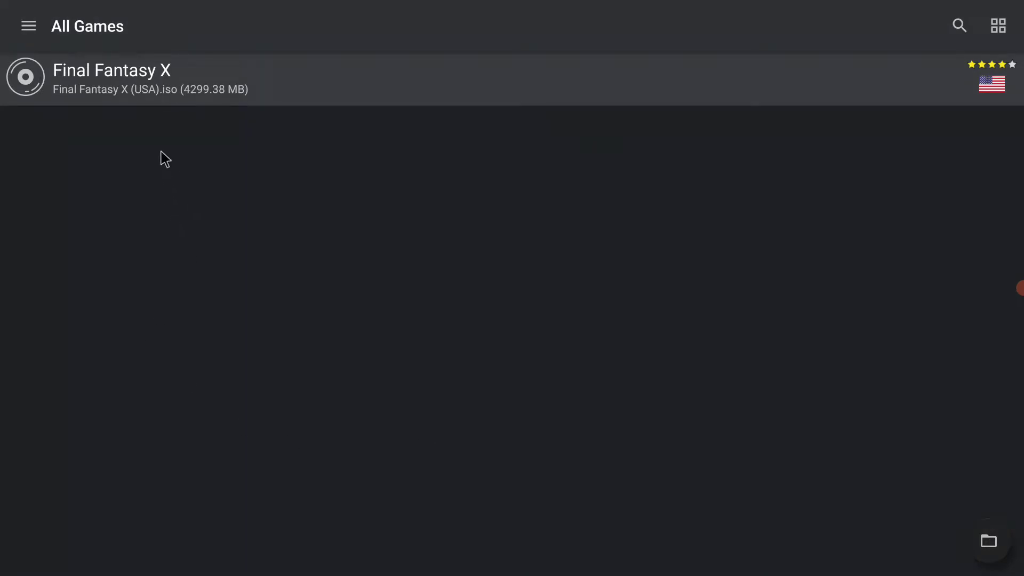
- Review the GPU renderer, upscale multiplier and texture filtering options in the AetherSX2 app's graphics settings
click(30, 29)
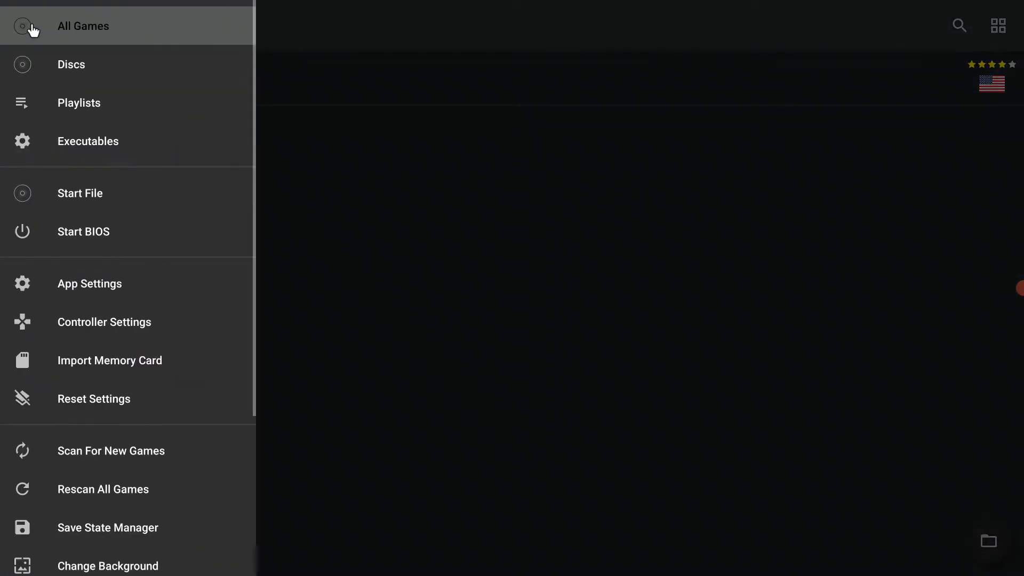
click(115, 293)
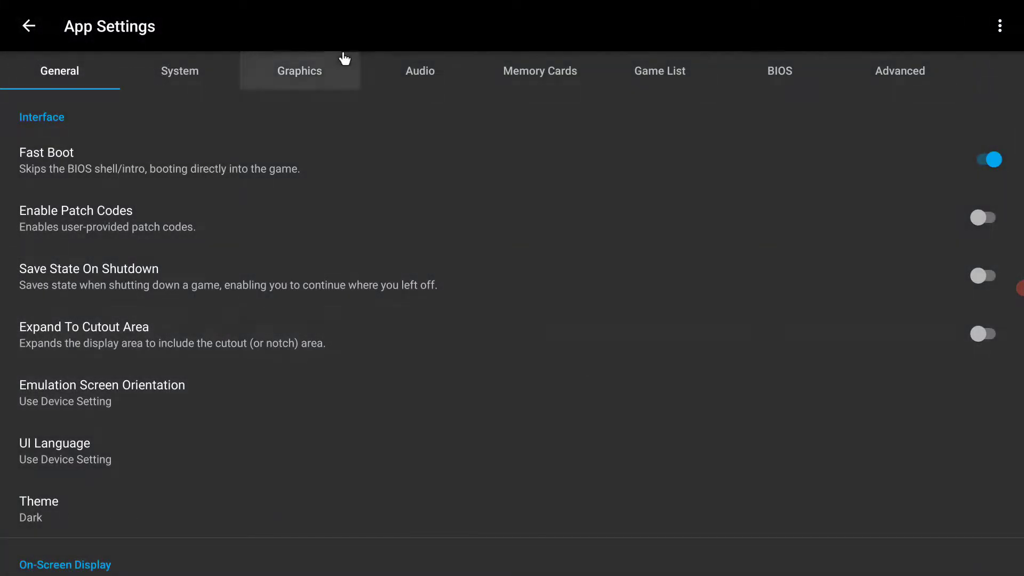
click(303, 75)
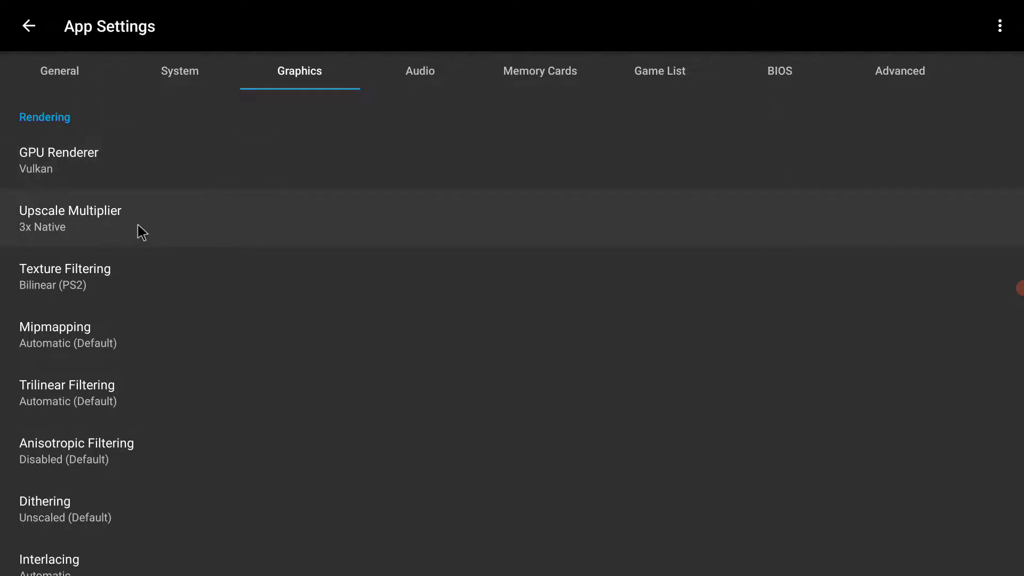
key(Escape)
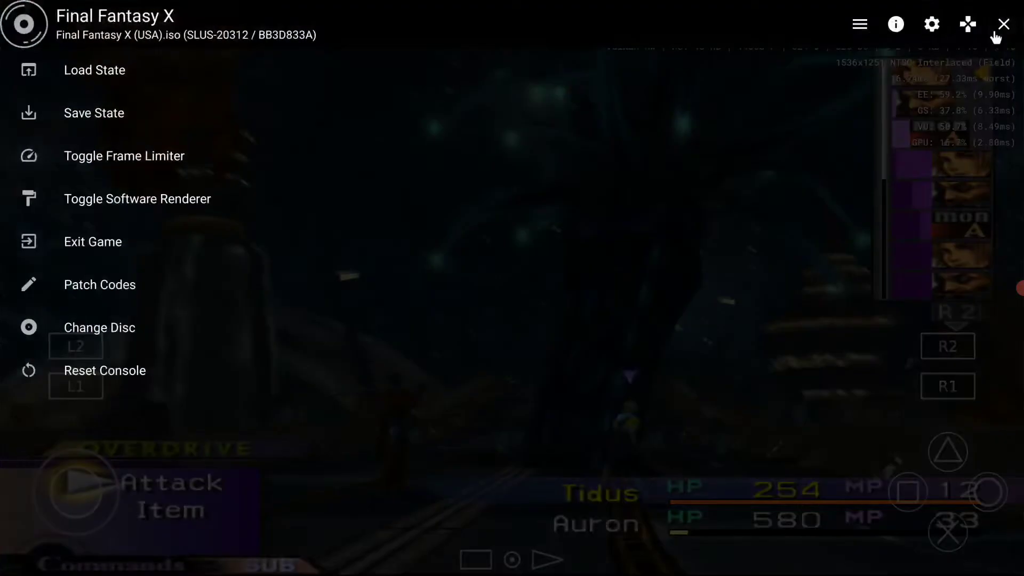
- Set the upscale multiplier to 2x Native in the in-game graphics settings and resume Final Fantasy X
click(993, 30)
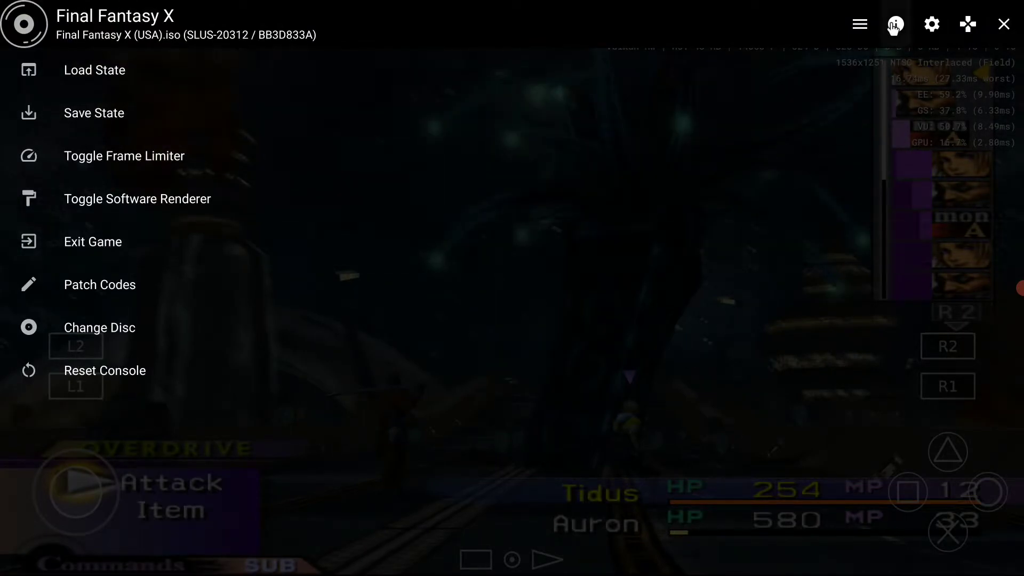
click(929, 27)
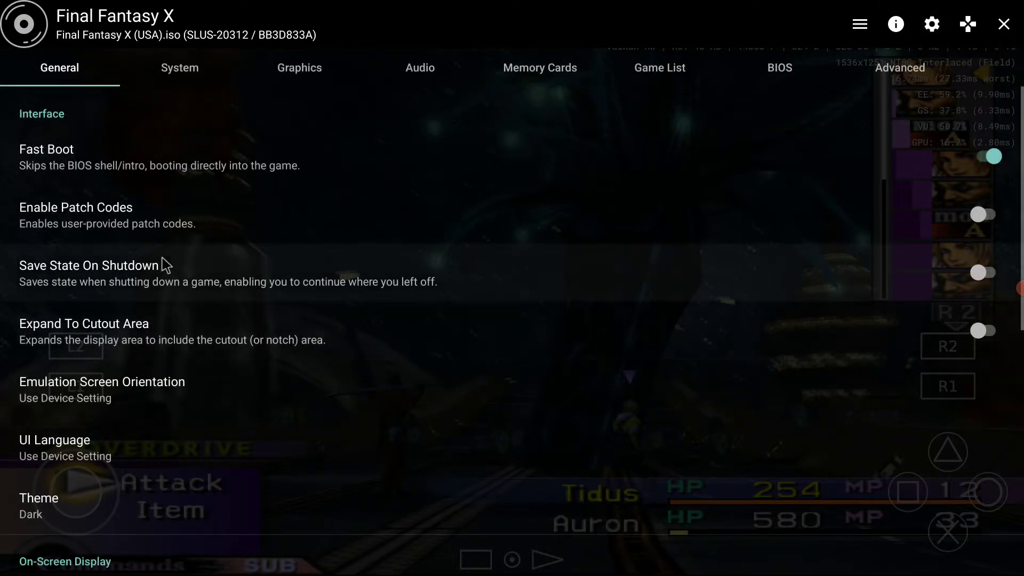
click(300, 71)
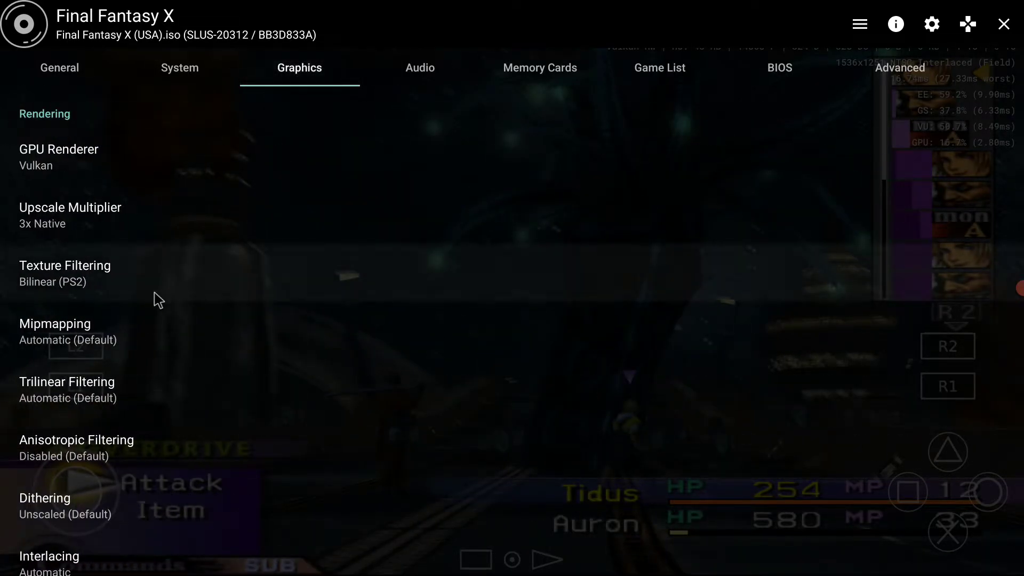
click(101, 222)
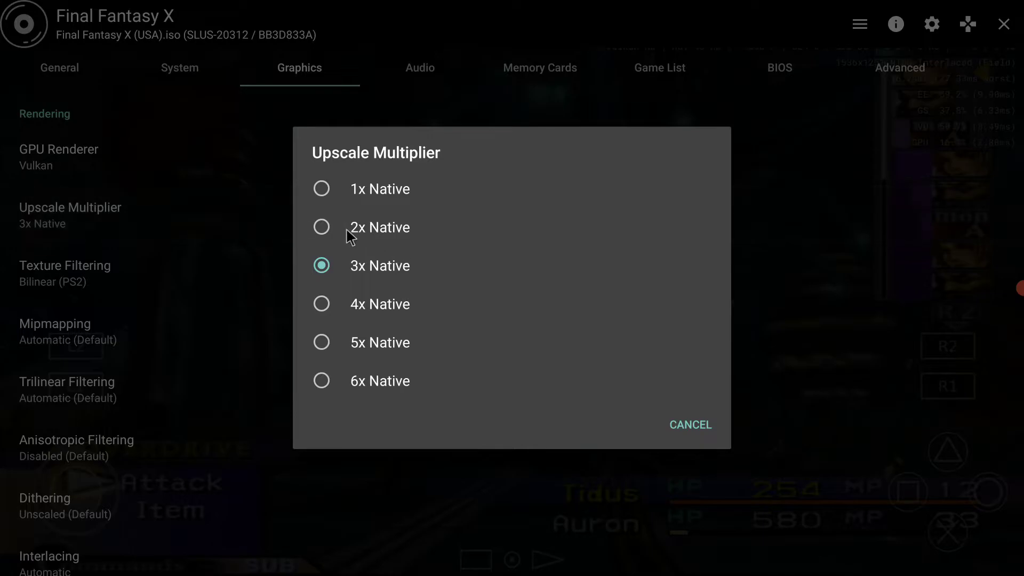
click(323, 229)
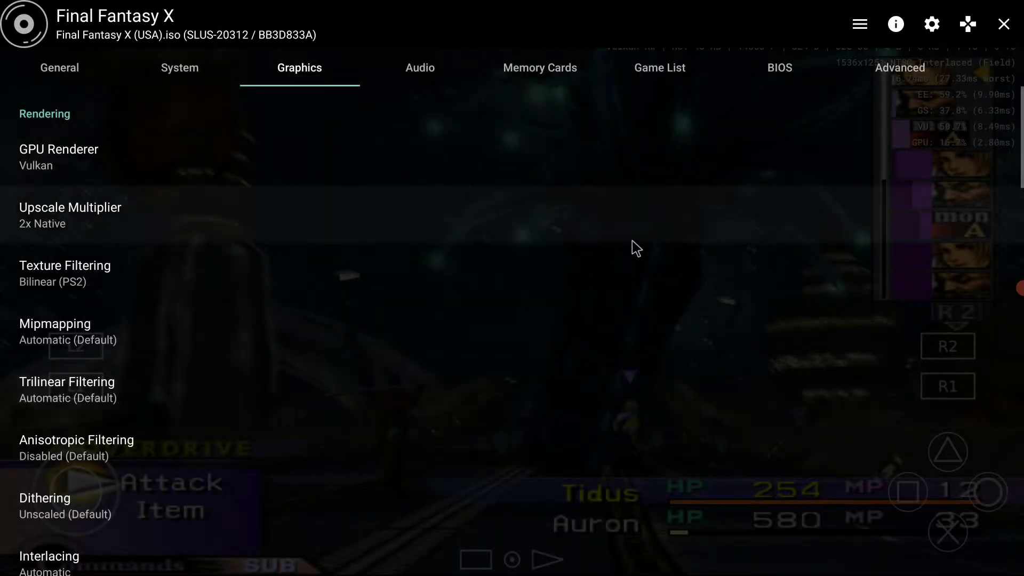
key(Escape)
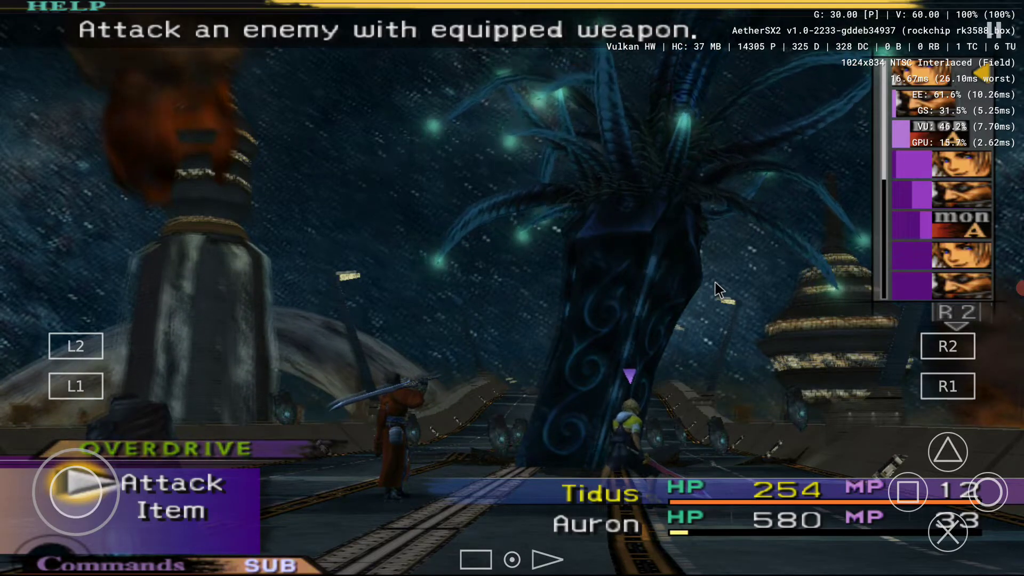
- Use Tidus's Overdrive on Sinspawn Ammes, timing its gauge, and attack the enemy with Auron
key(Left)
key(Return)
key(Return)
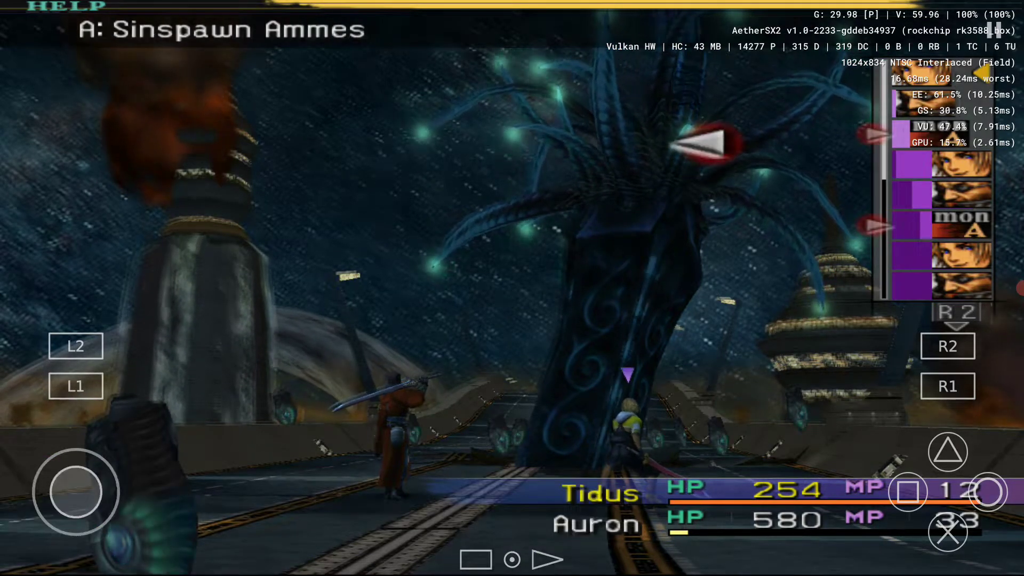
key(Return)
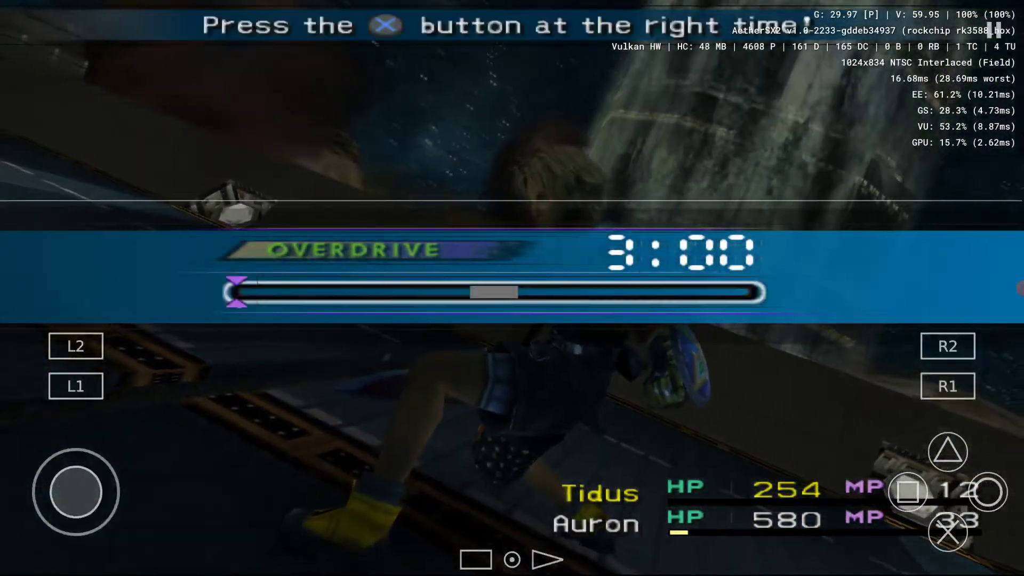
key(Return)
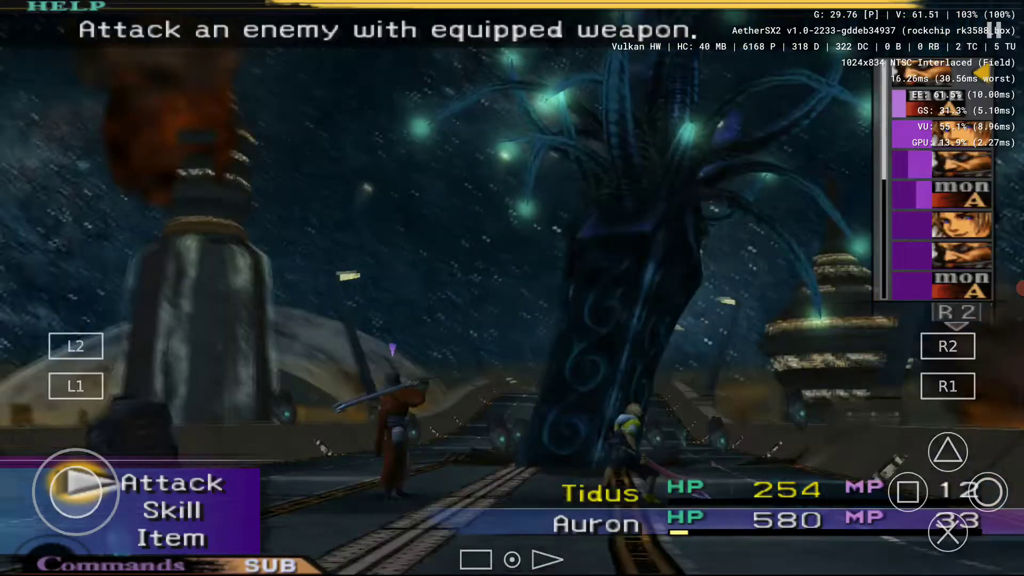
key(Return)
key(Return)
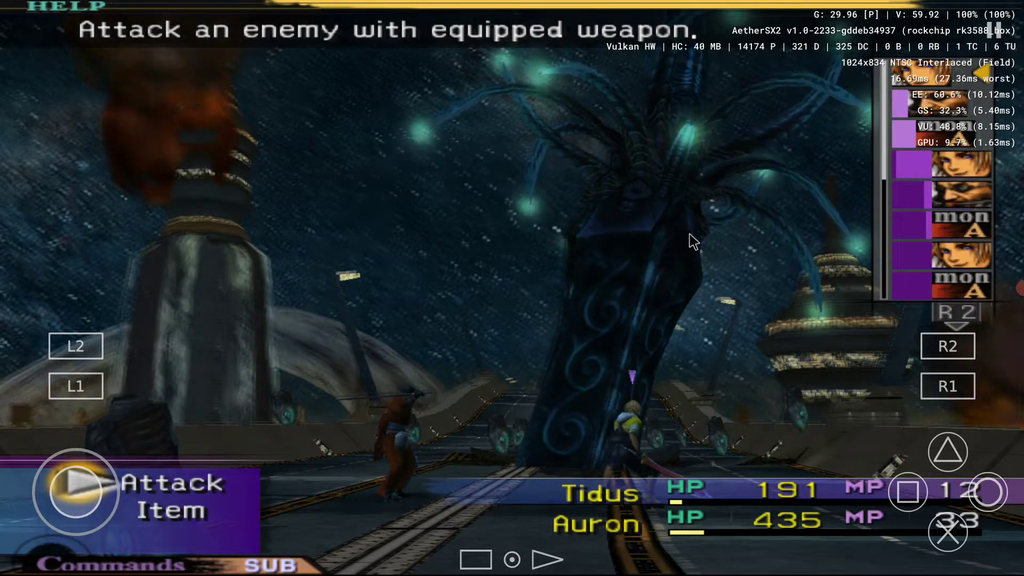
- Exit Final Fantasy X in AetherSX2 and return to the Android launcher
click(993, 30)
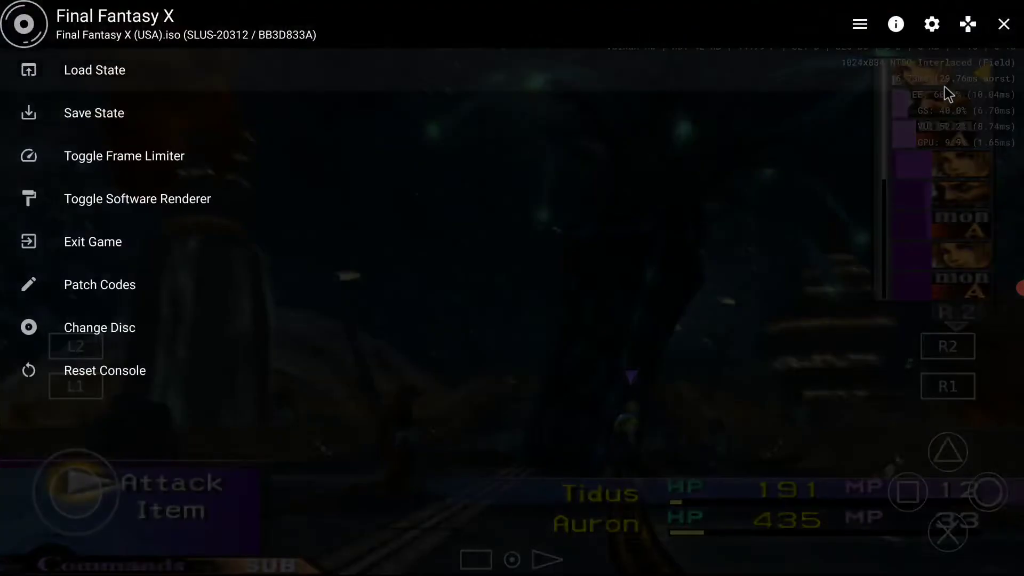
click(74, 243)
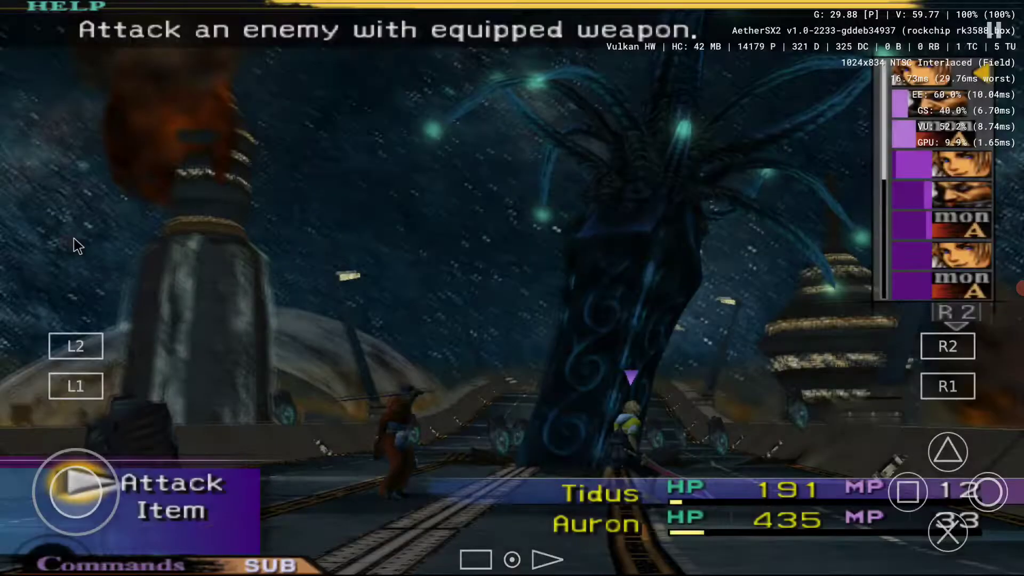
right_click(597, 239)
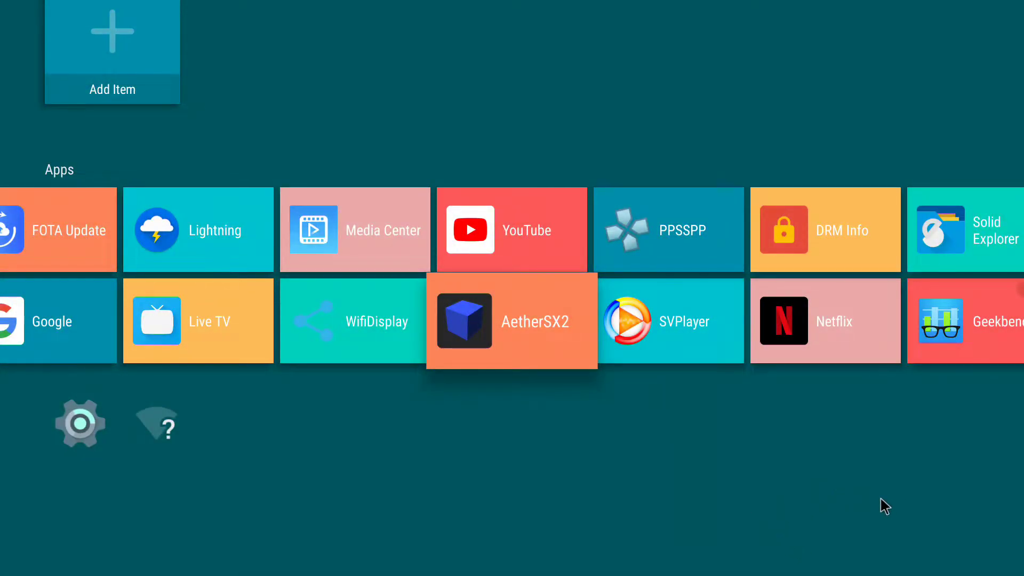
- Launch SVPlayer from the launcher and check the target rate options in its frame rate settings, keeping 60 fps
key(Right)
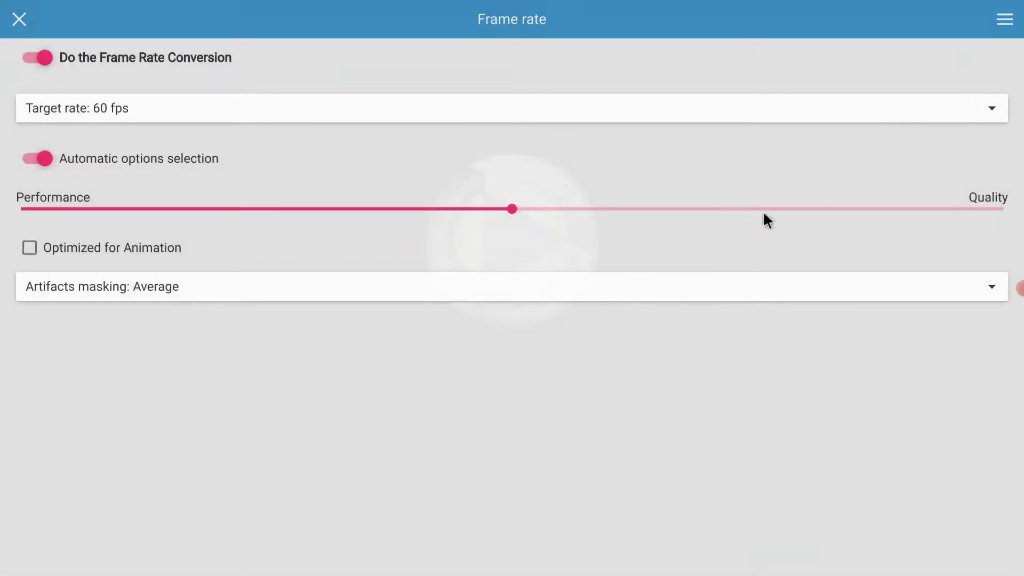
click(170, 111)
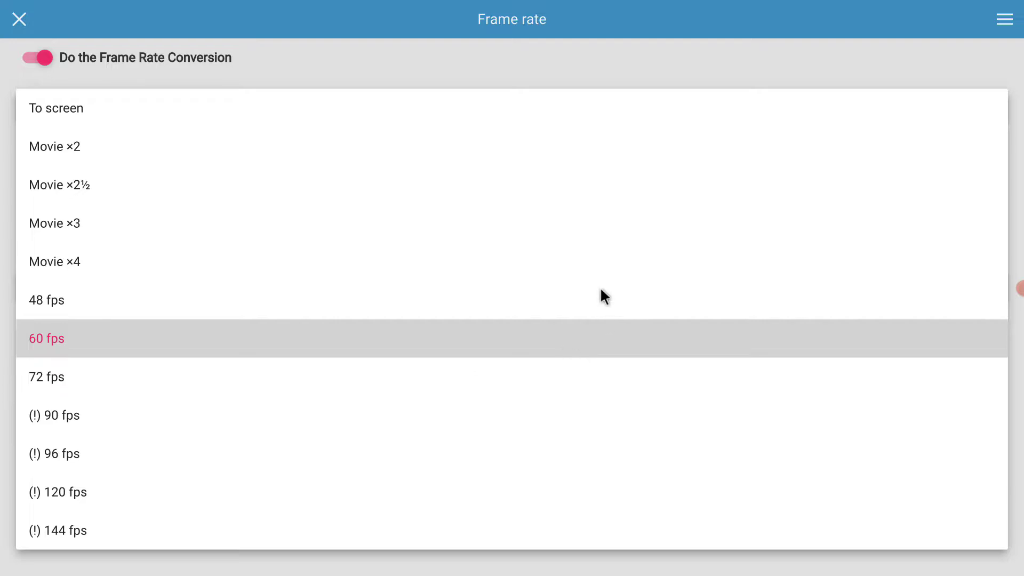
key(Return)
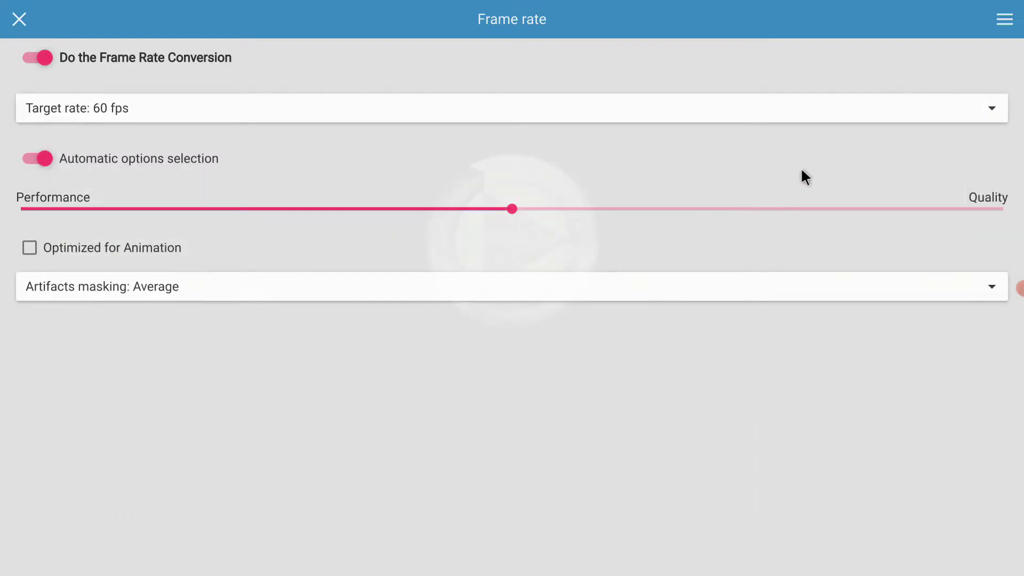
- Review SVPlayer's "For nerds" pages, from the version and hardware scores through the log to the mpv.conf page
click(1004, 19)
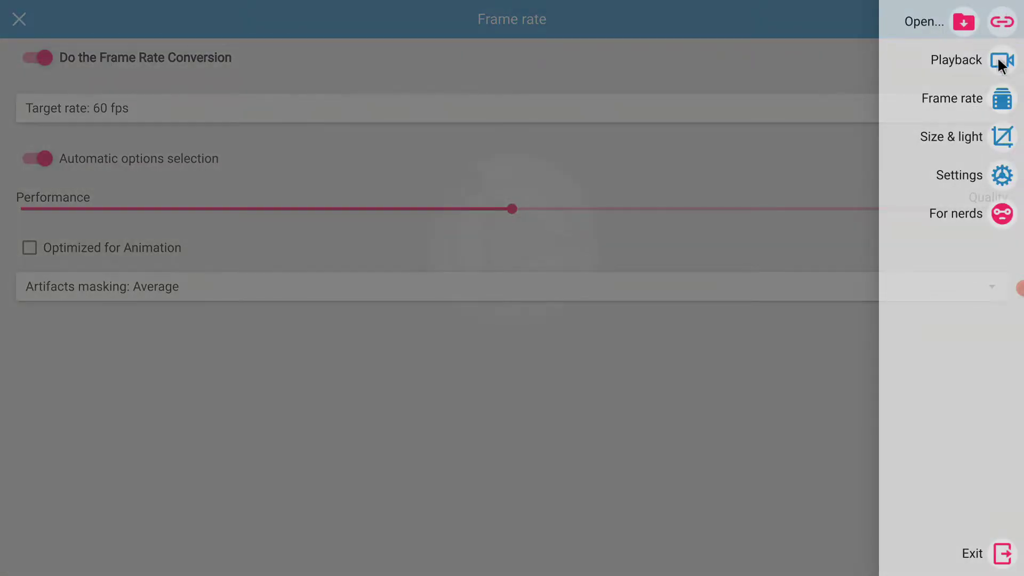
click(980, 218)
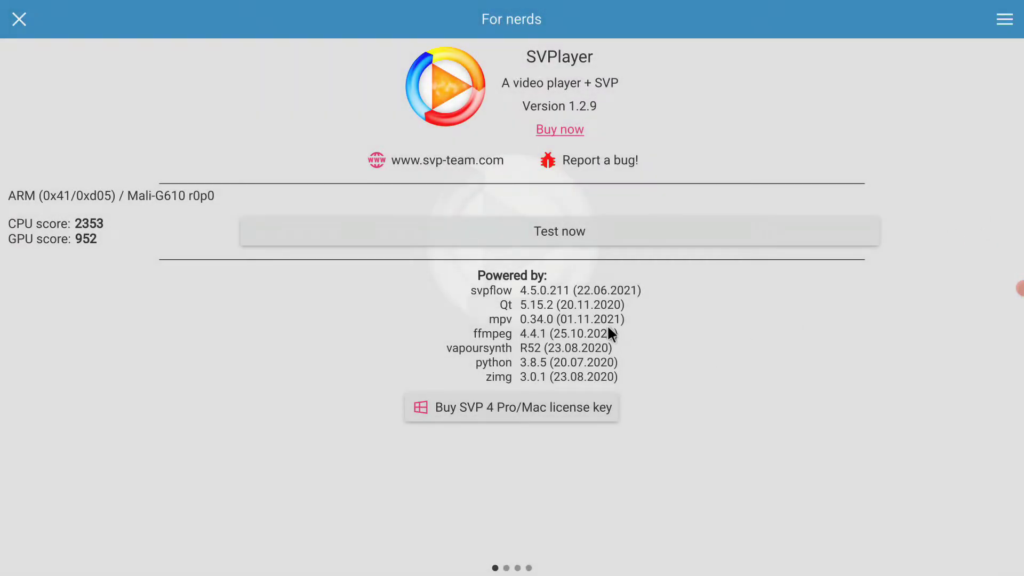
drag(853, 446, 400, 436)
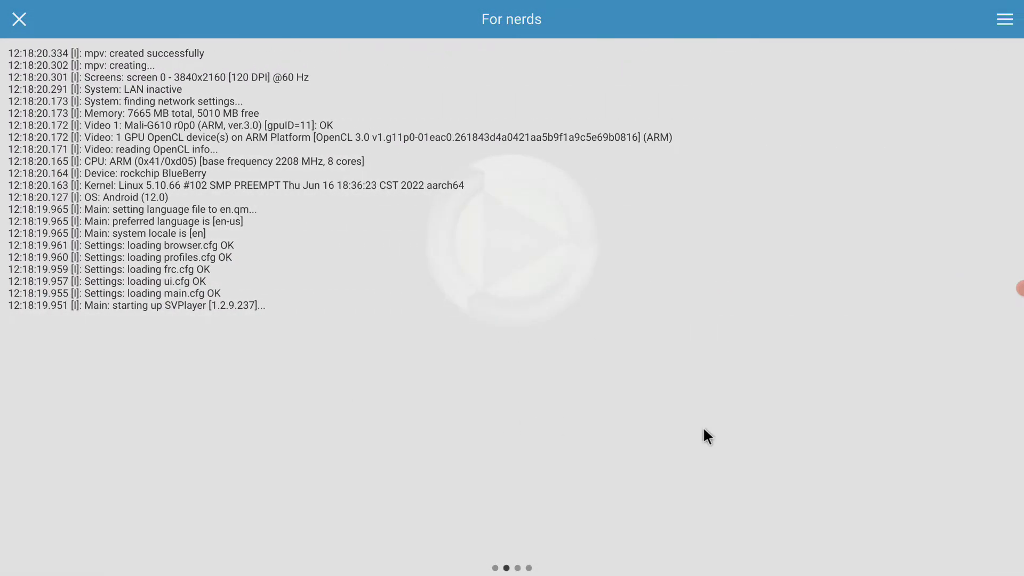
drag(706, 434, 297, 418)
drag(921, 467, 619, 410)
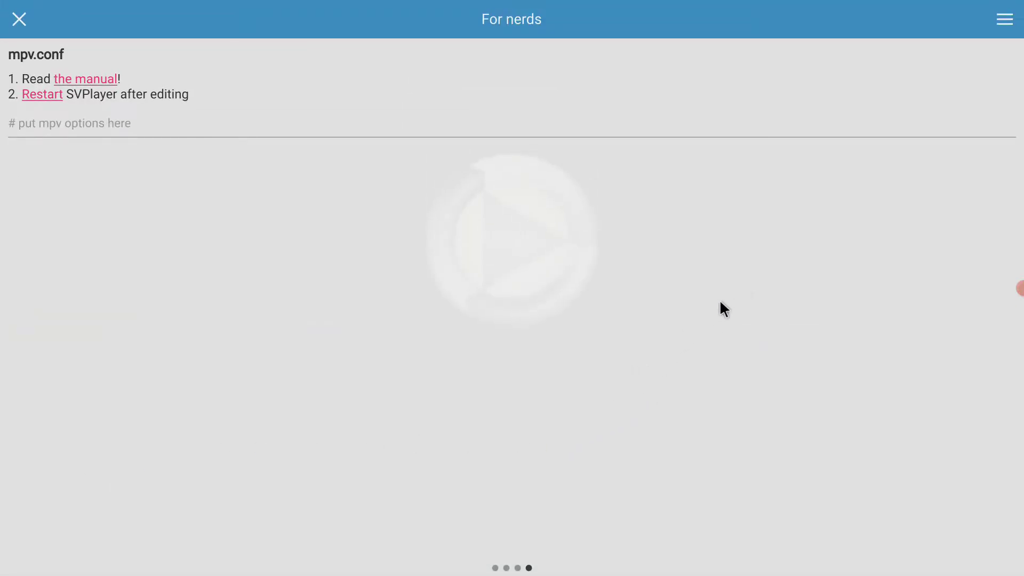
- Enable the Display stats option in SVPlayer's playback settings and return to the player screen
click(1004, 20)
click(958, 60)
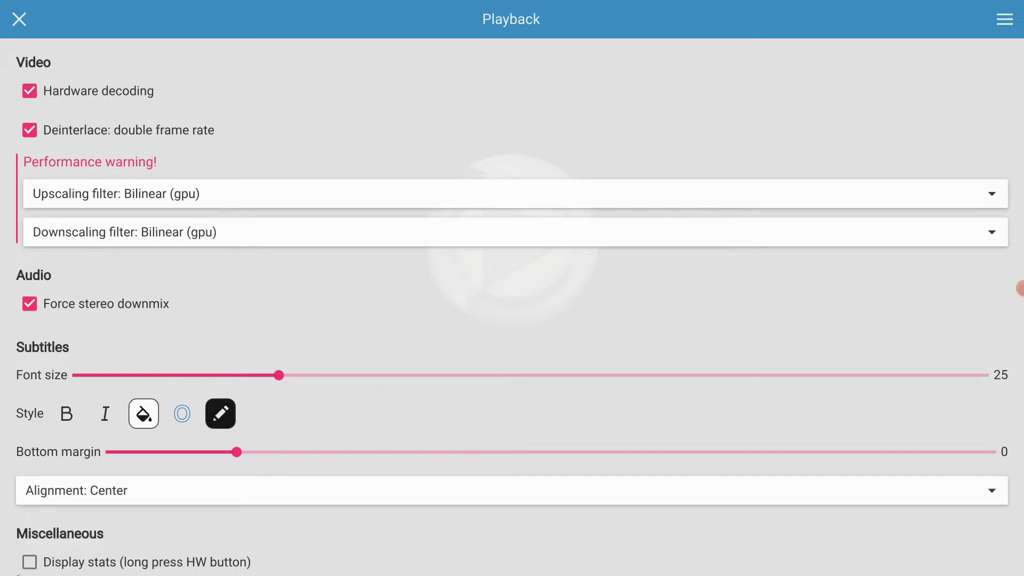
click(28, 563)
key(Escape)
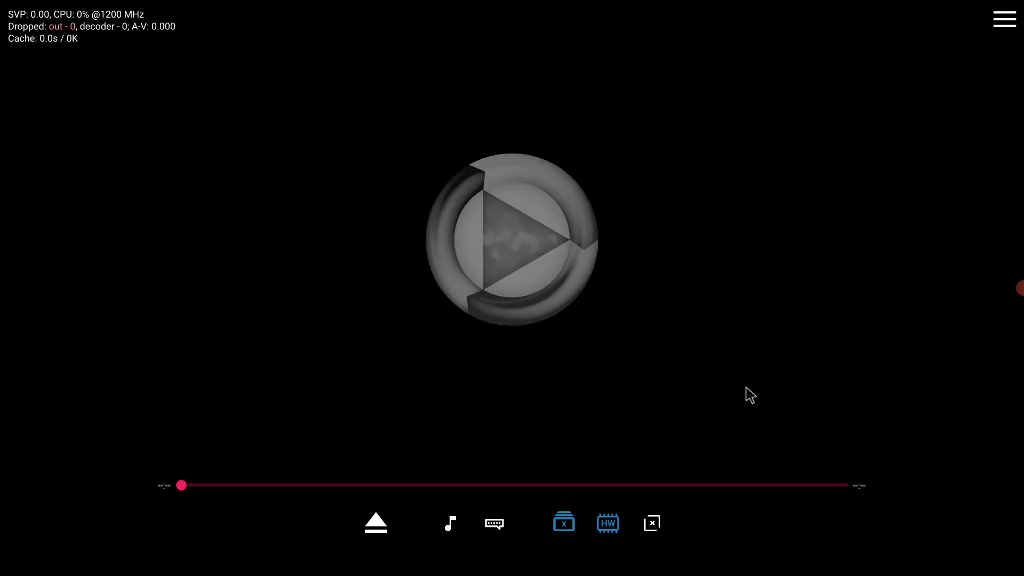
- Open a video in SVPlayer, watch it with 60 fps frame rate conversion, and return to the launcher
click(368, 523)
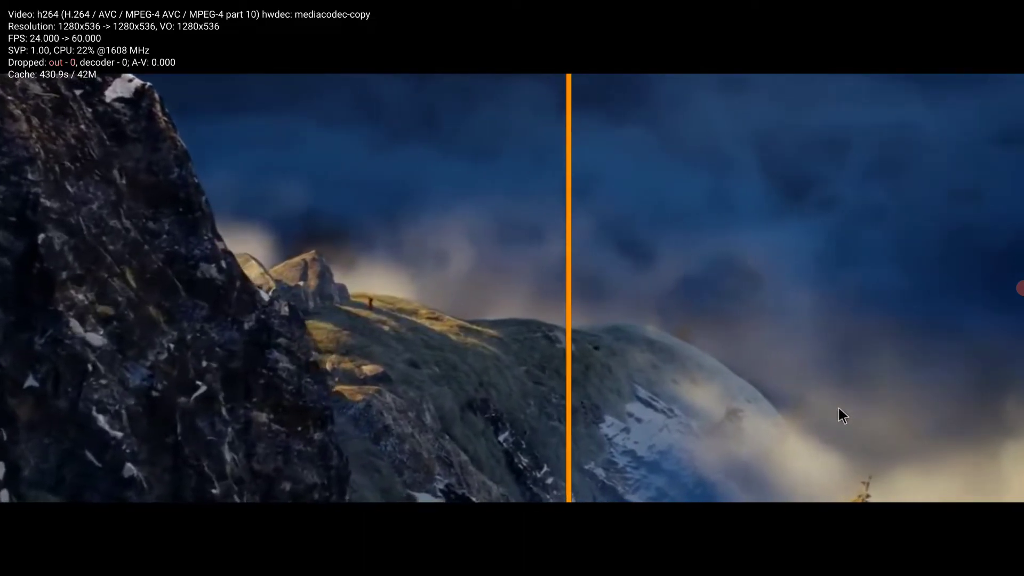
right_click(831, 382)
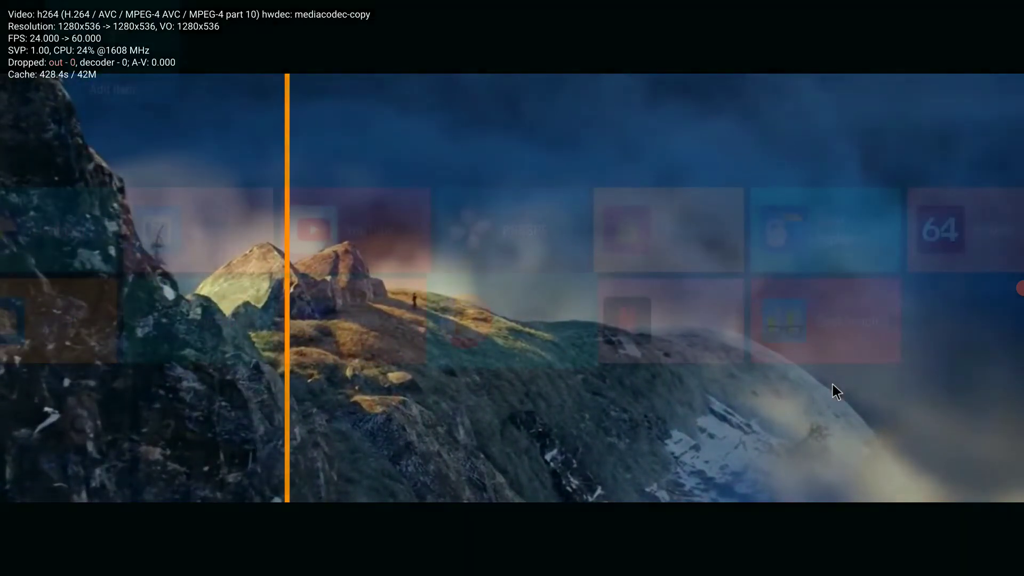
- Relaunch SVPlayer and turn off the Display stats option in its playback settings
click(516, 328)
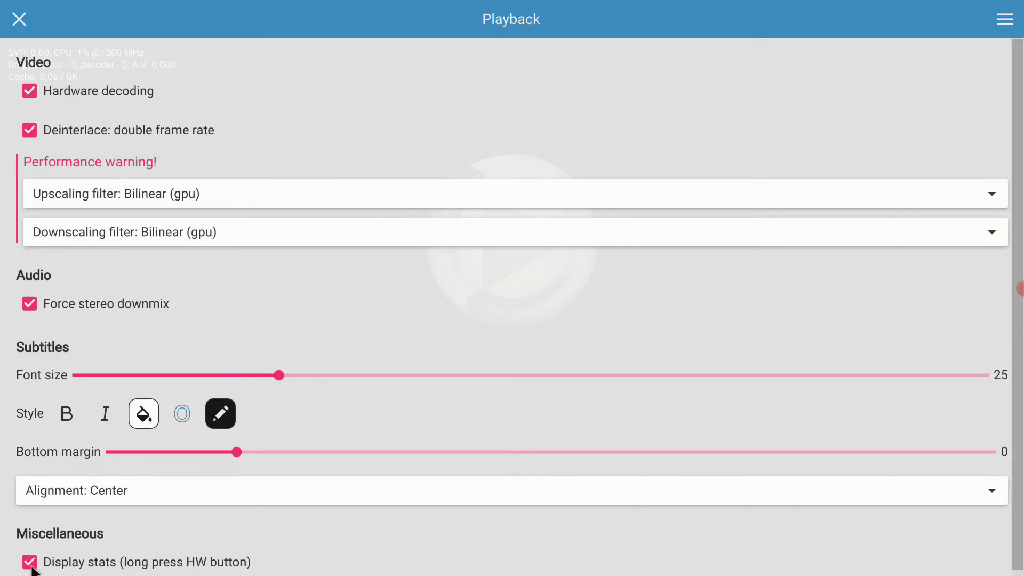
click(29, 563)
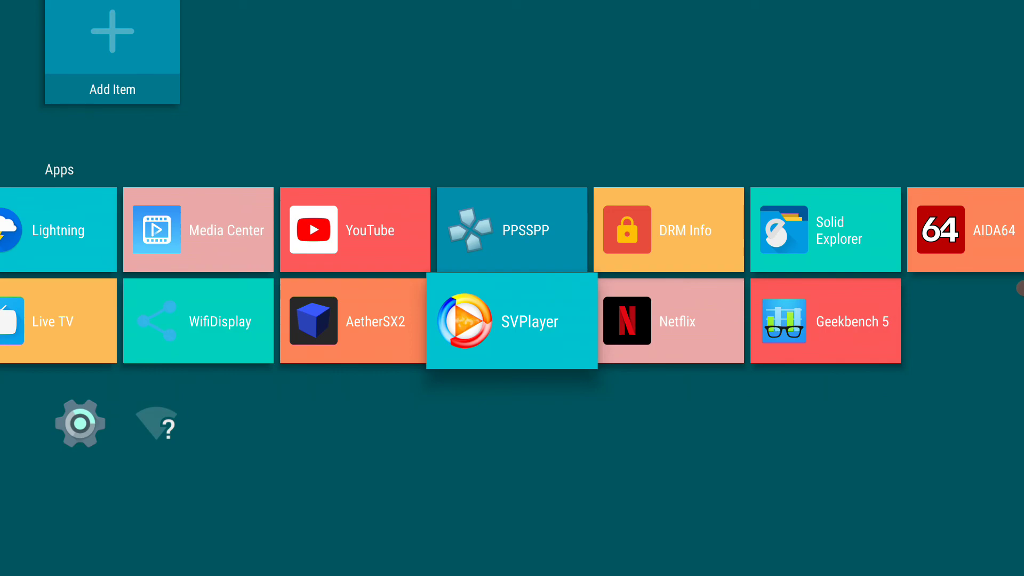
- Open Google Assistant from the Android launcher
key(super)
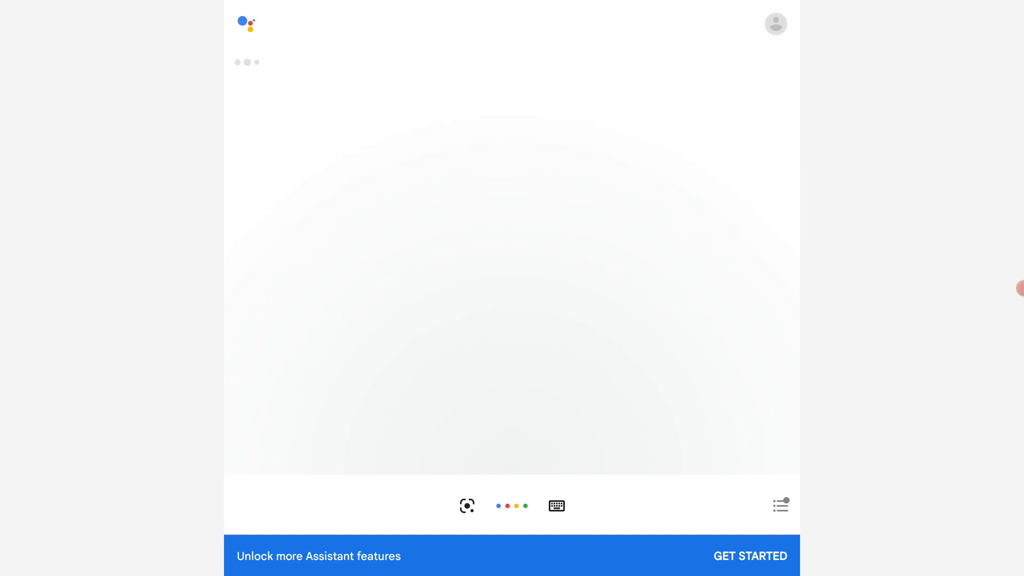